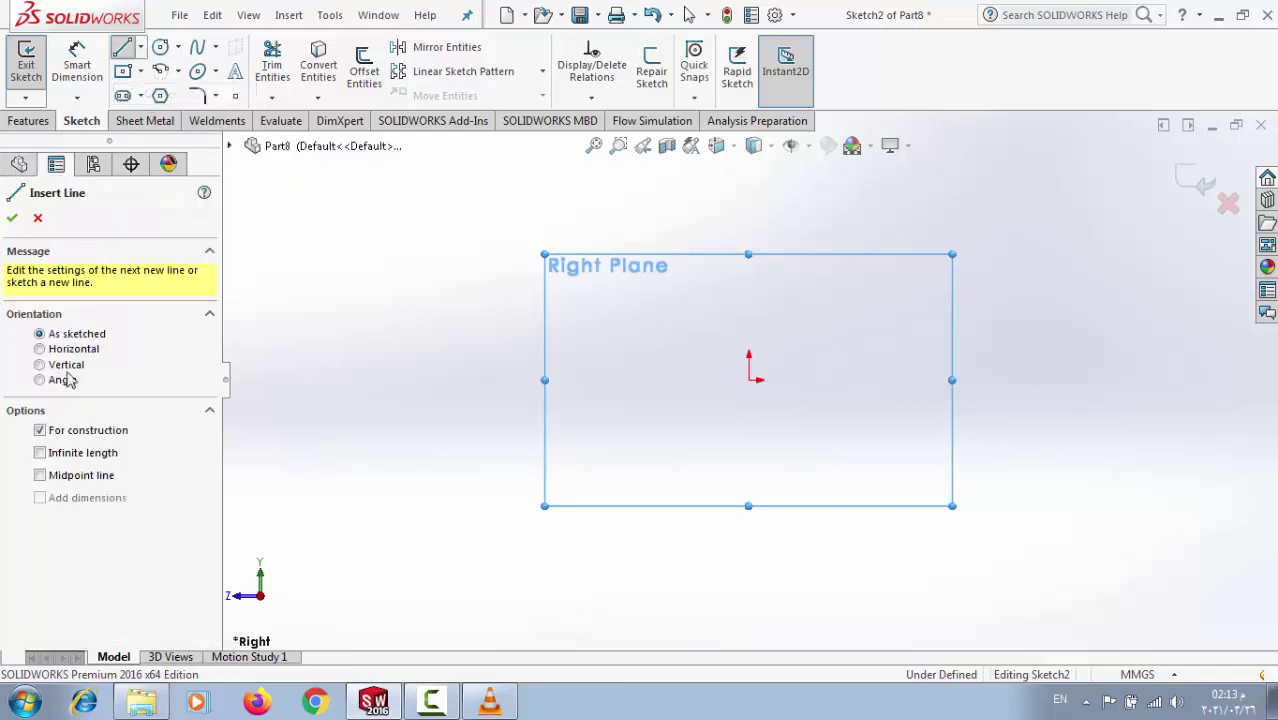
Step: Draw a horizontal construction line of infinite length through the origin
click(63, 350)
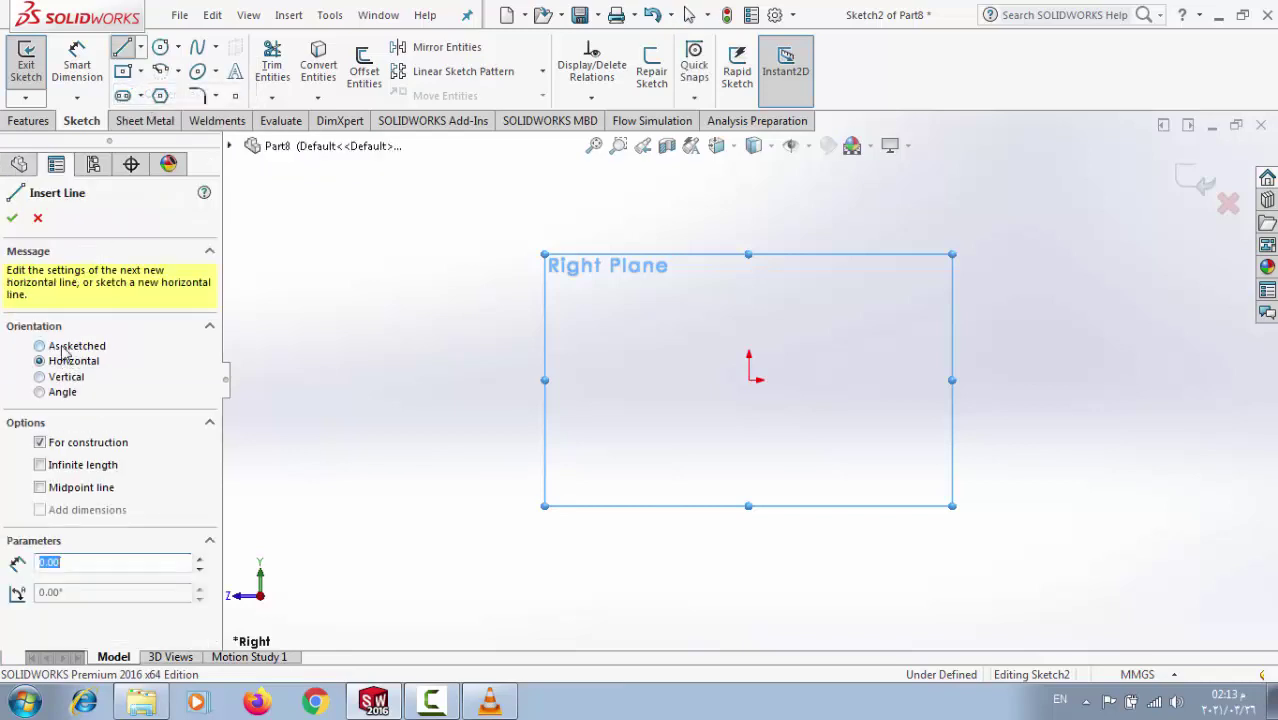
click(62, 468)
click(749, 380)
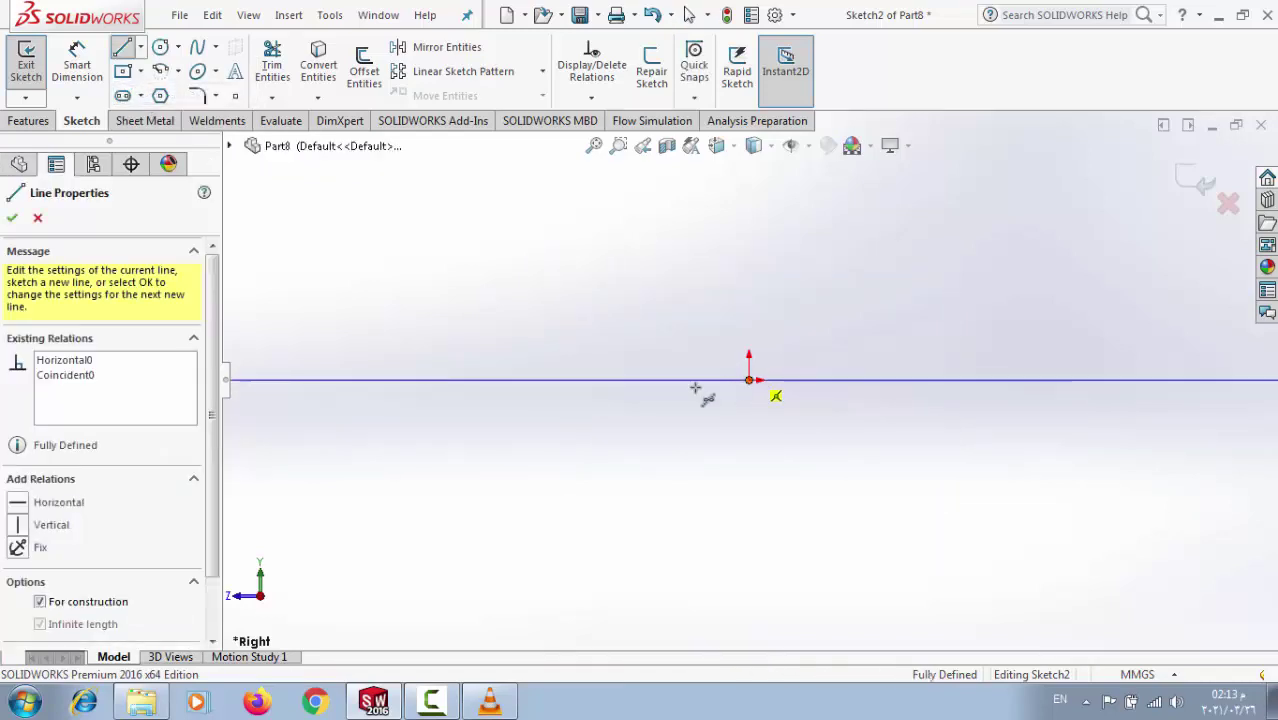
click(11, 218)
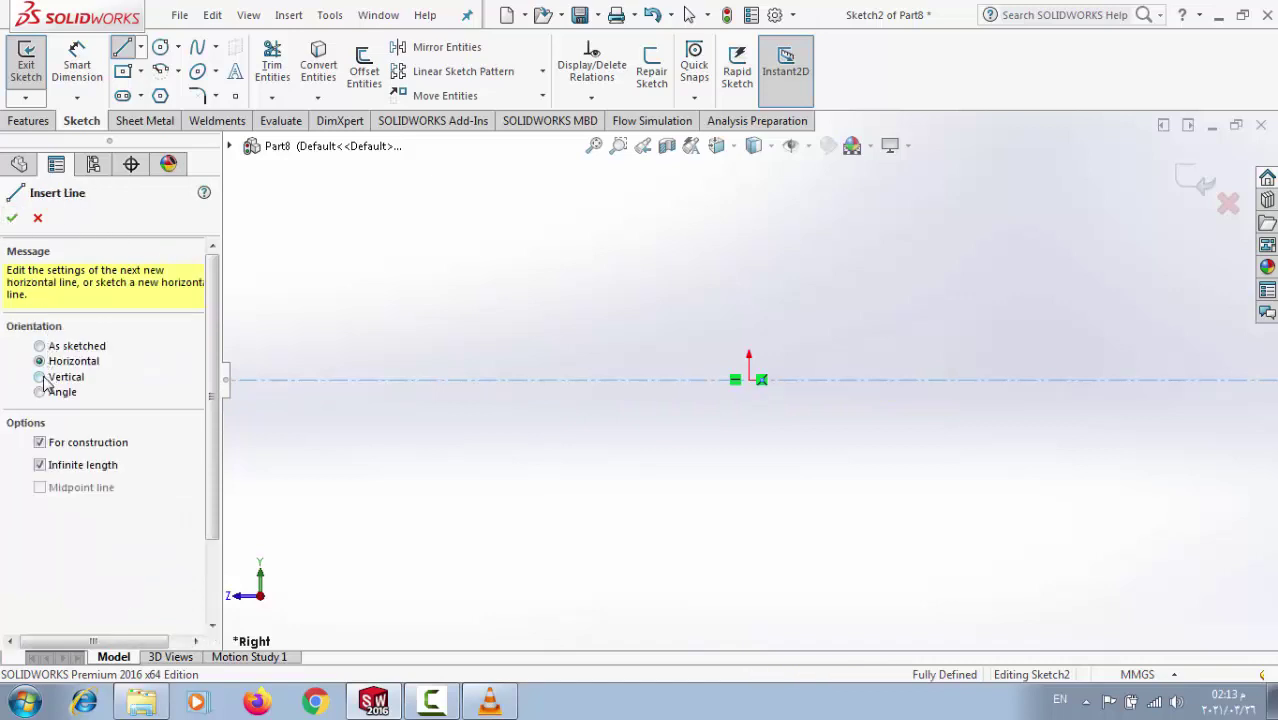
Step: Draw a vertical construction line of infinite length through the origin
click(40, 377)
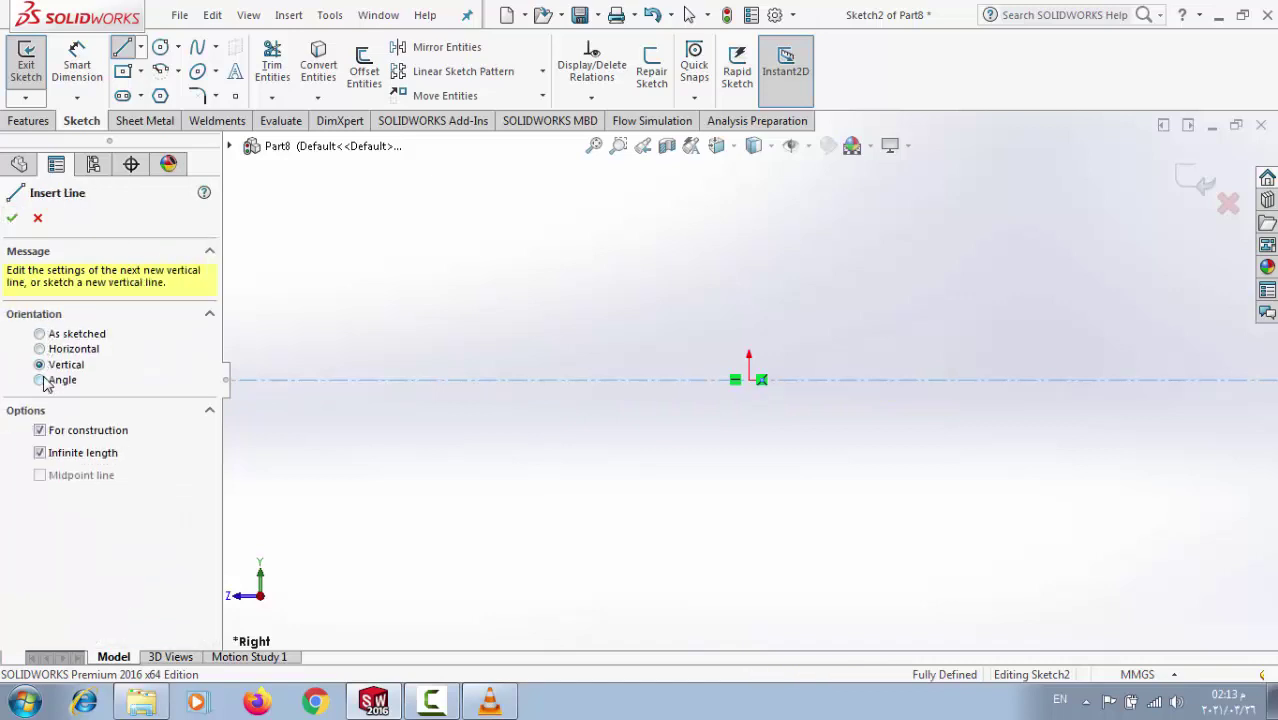
click(752, 383)
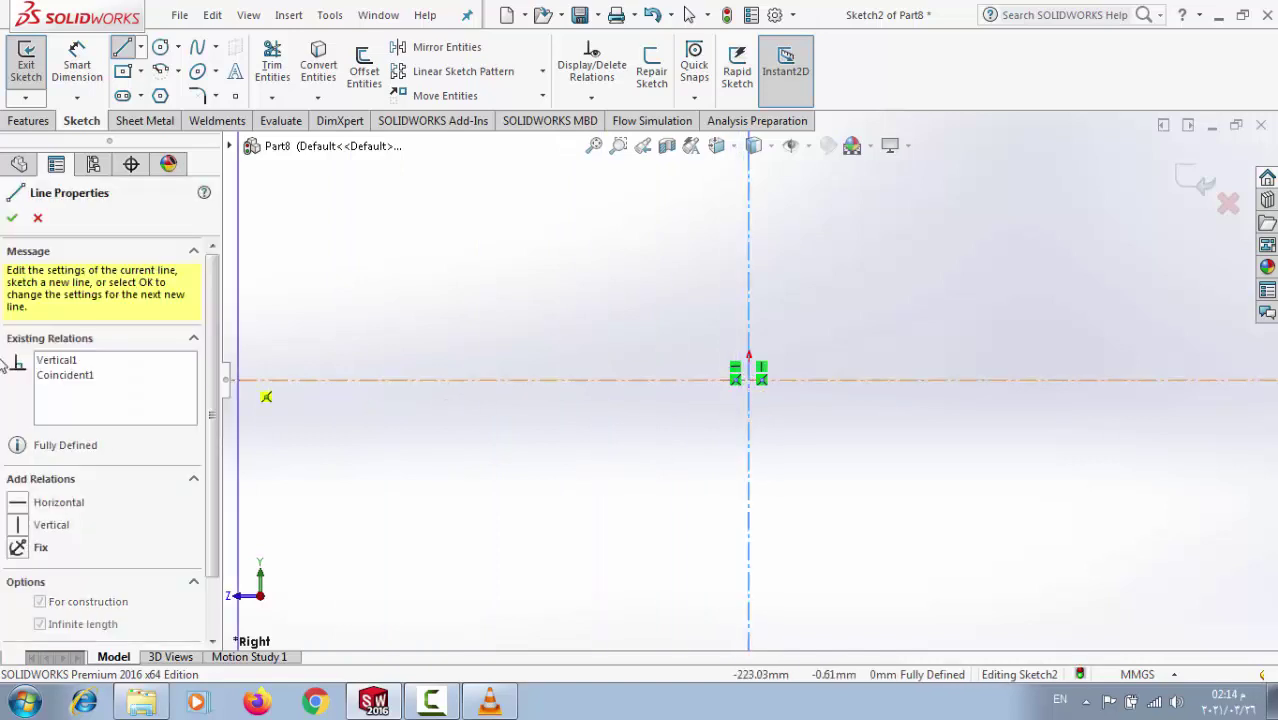
click(13, 219)
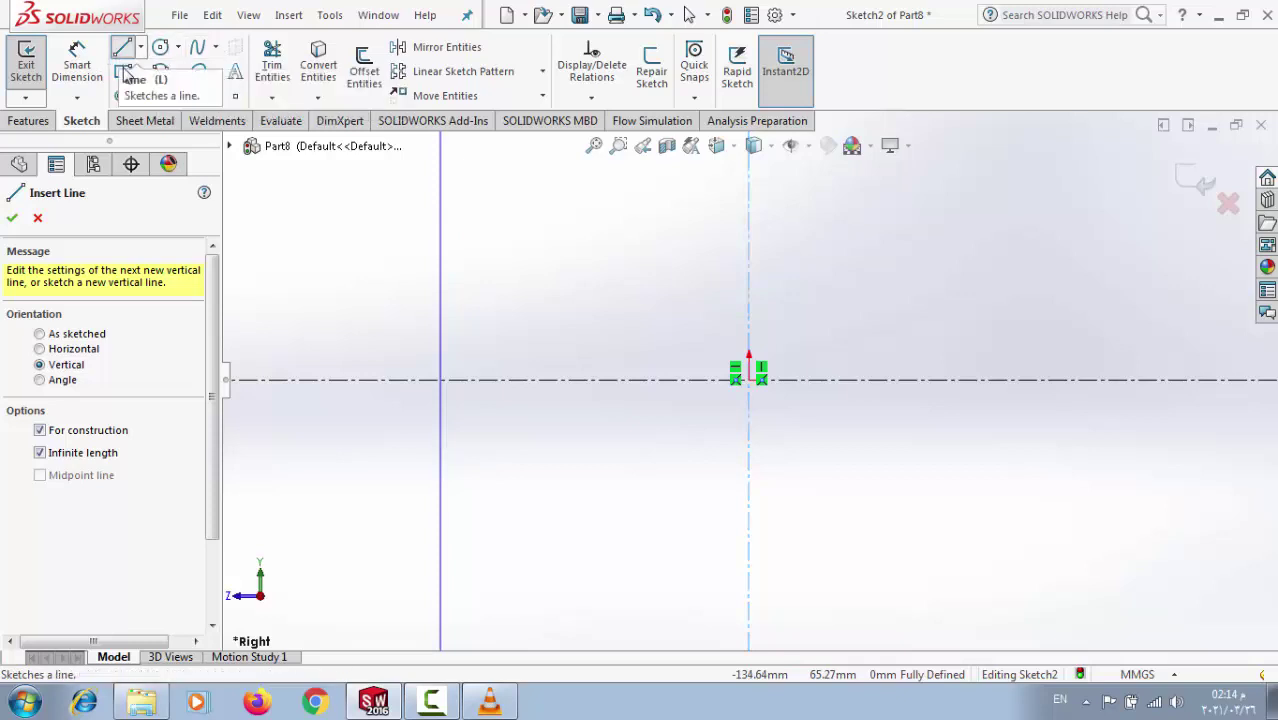
Step: Sketch a center rectangle on the origin, 30 mm wide and 15 mm high
click(124, 78)
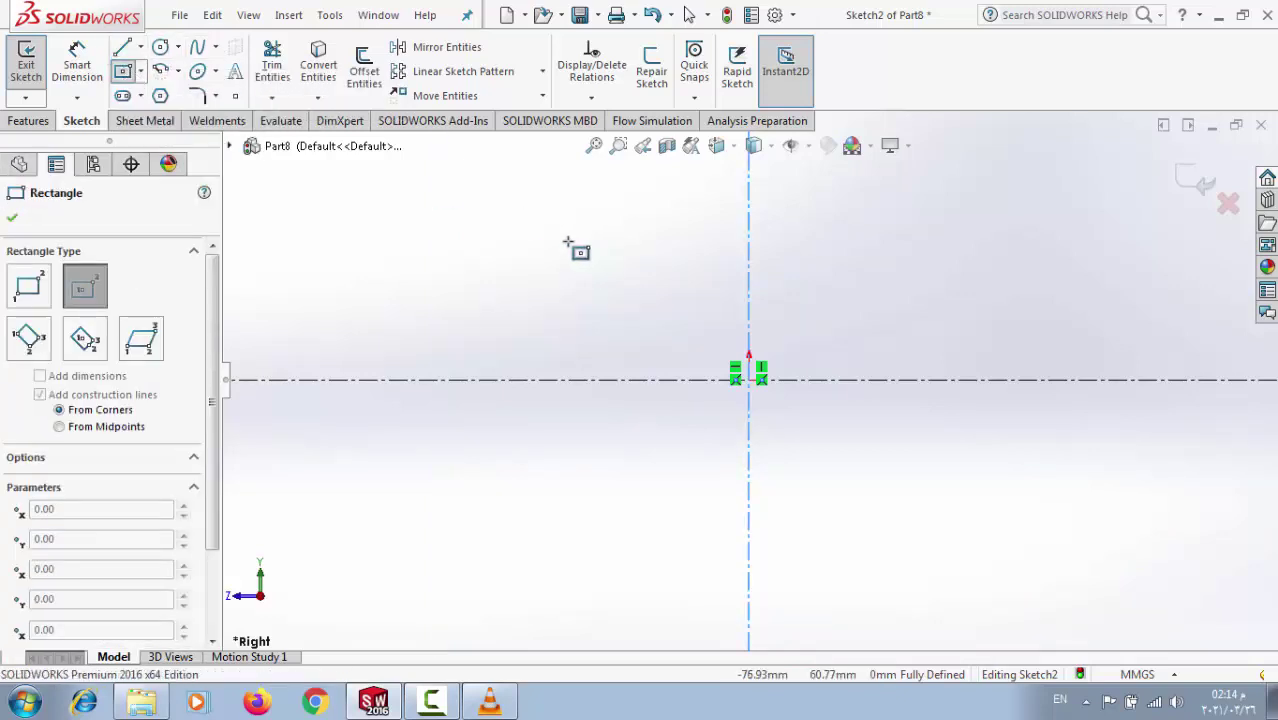
click(120, 55)
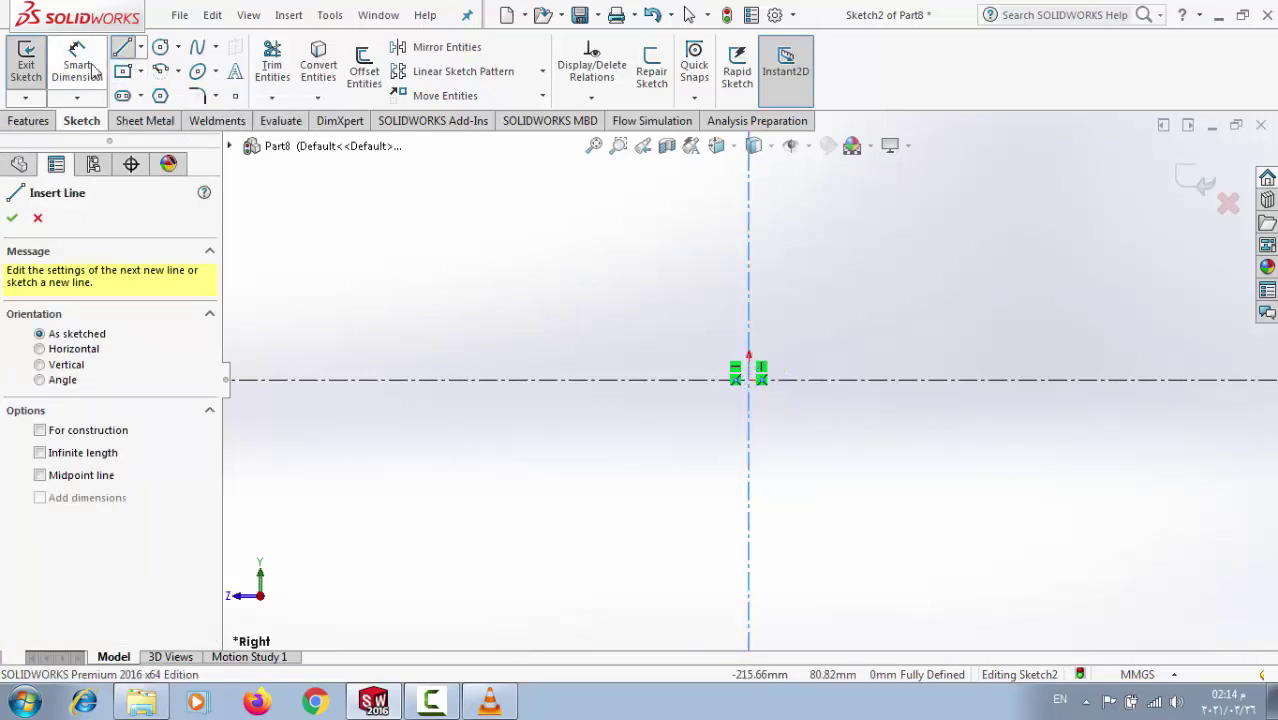
click(122, 71)
click(748, 380)
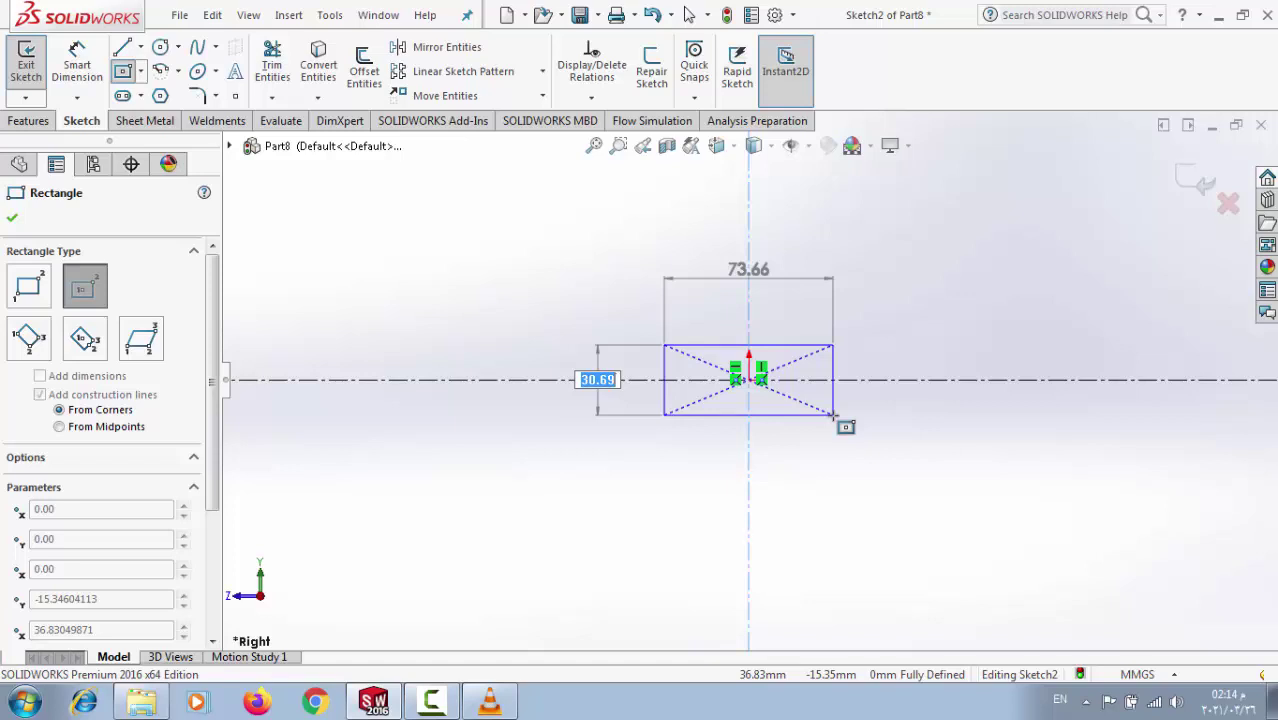
text(7)
key(Tab)
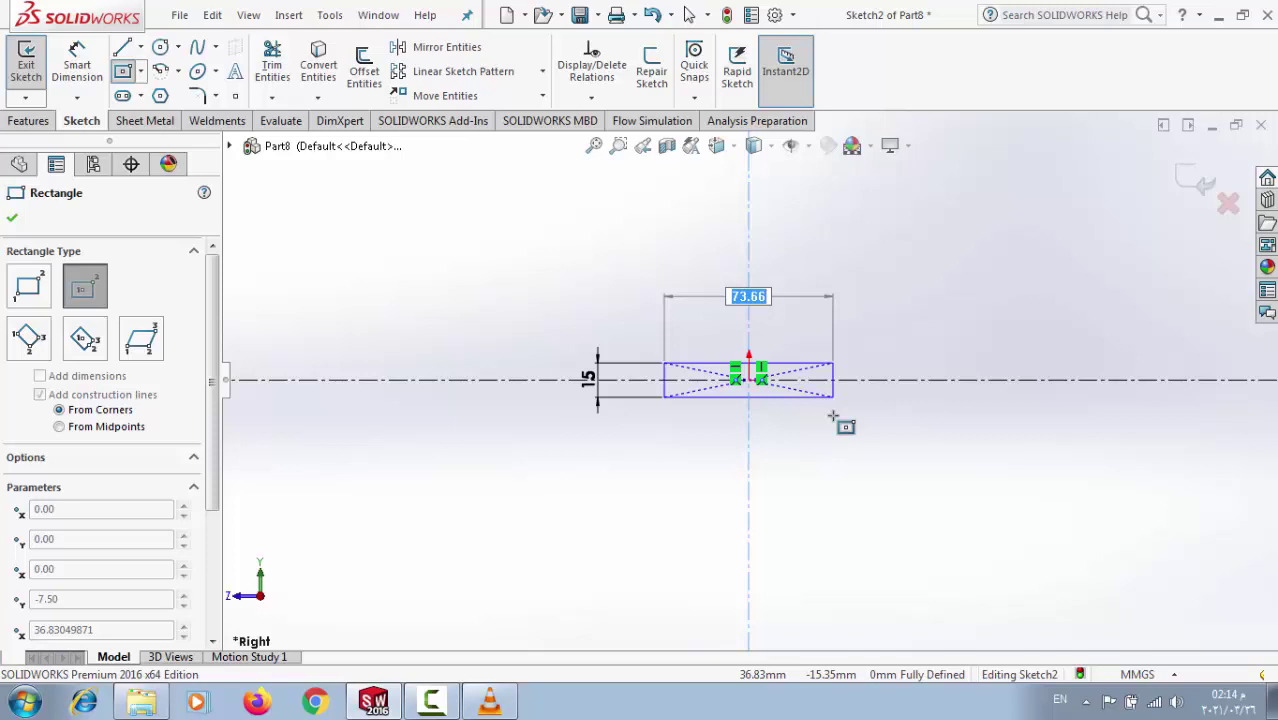
text(30)
key(Return)
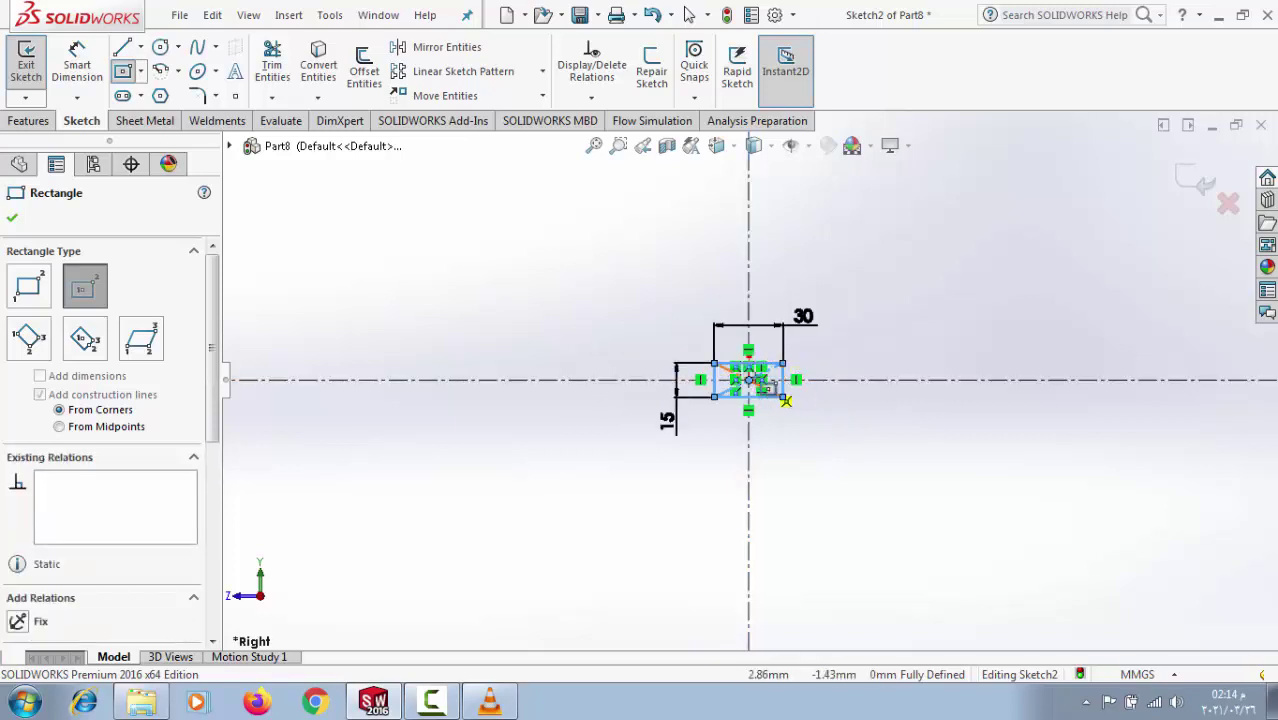
click(12, 219)
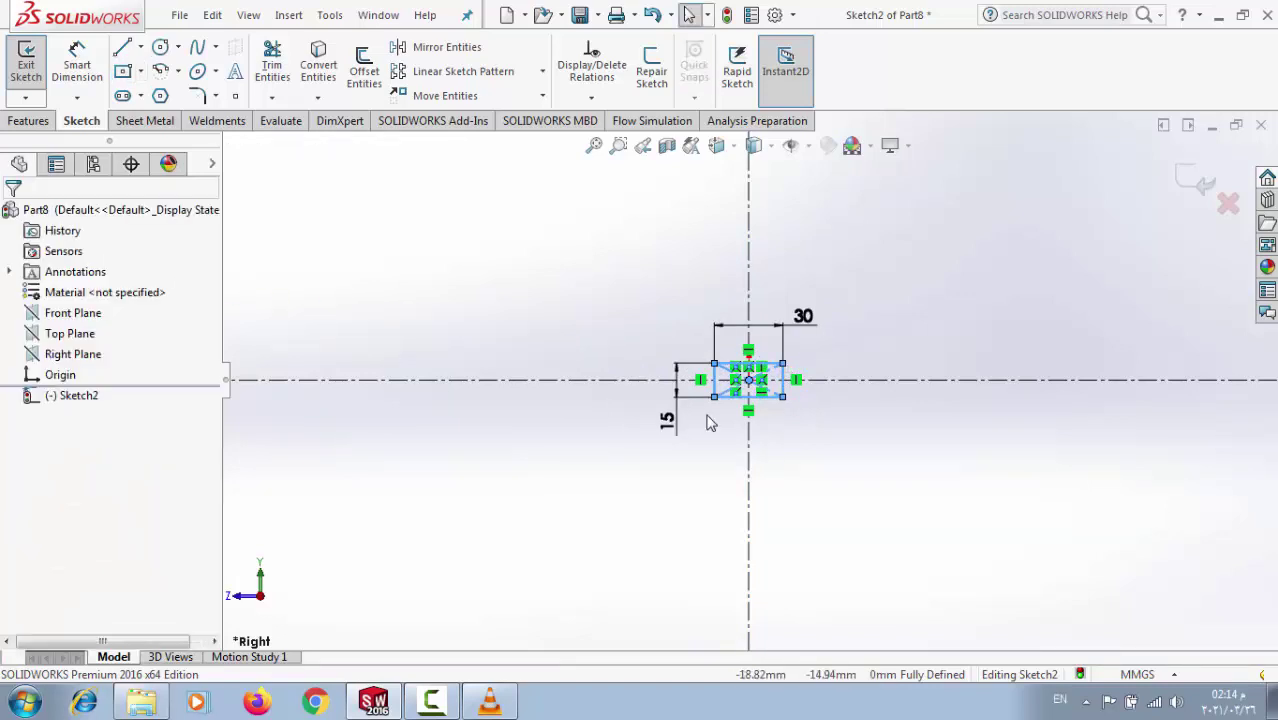
Step: Sketch an upright ellipse centred on the horizontal centerline about 24.9 mm left of the origin, with radii of about 15.5 and 27.1 mm
scroll(750, 340, down, 5)
scroll(750, 375, up, 3)
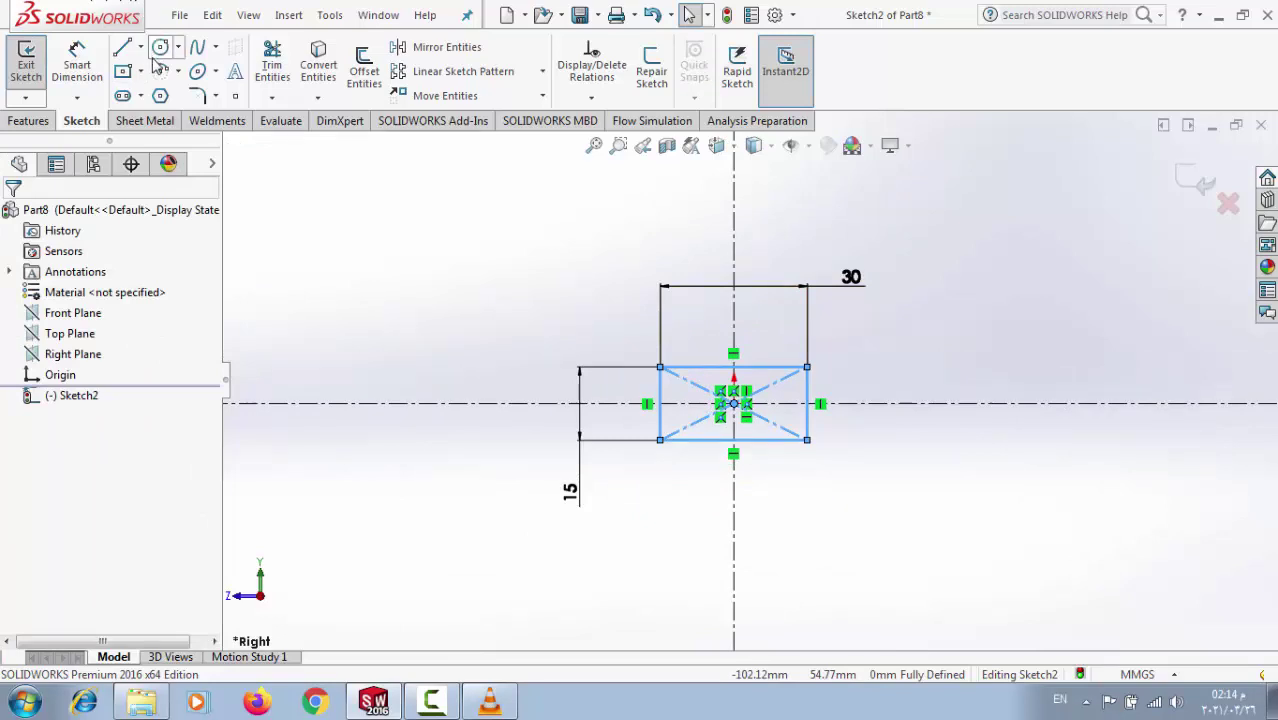
click(200, 76)
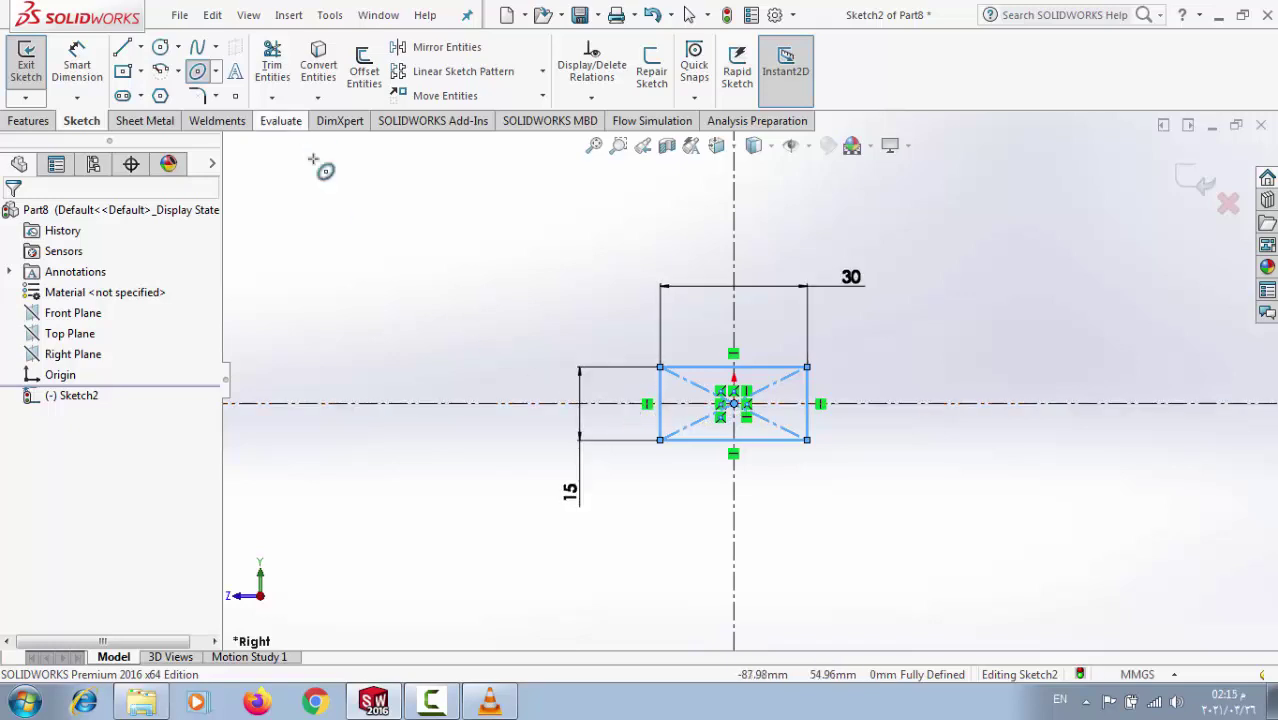
click(612, 403)
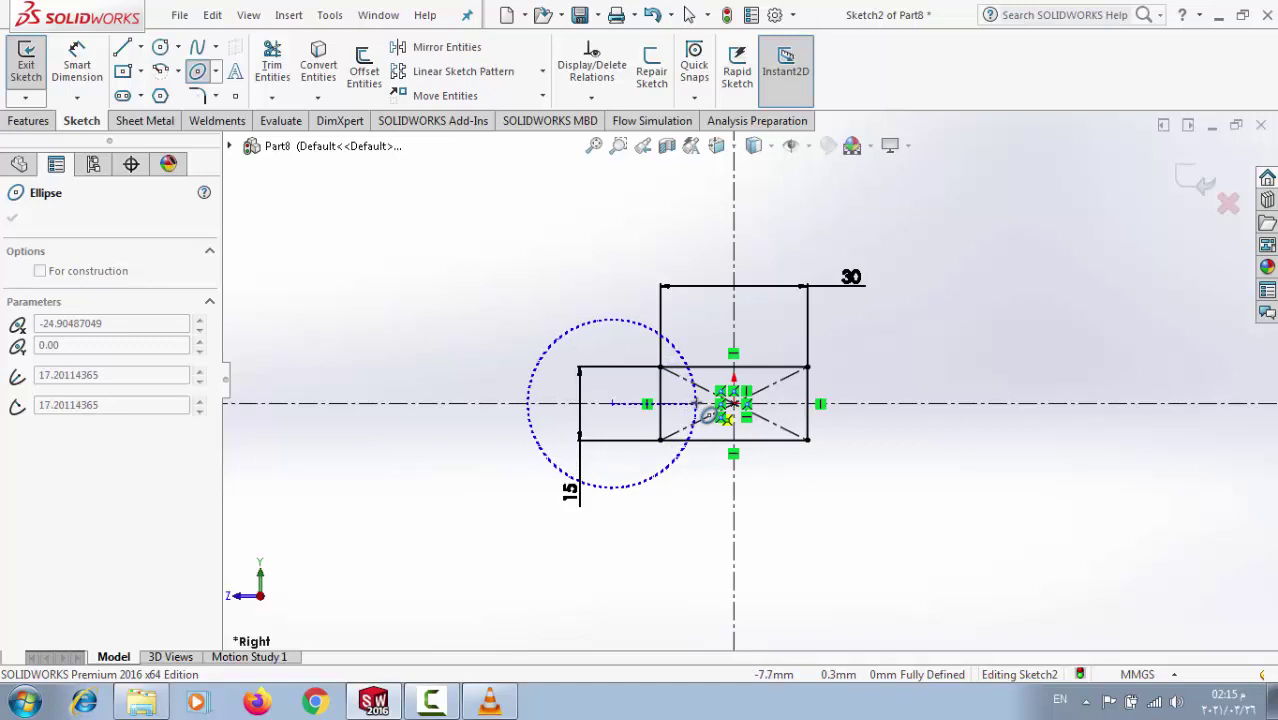
click(687, 403)
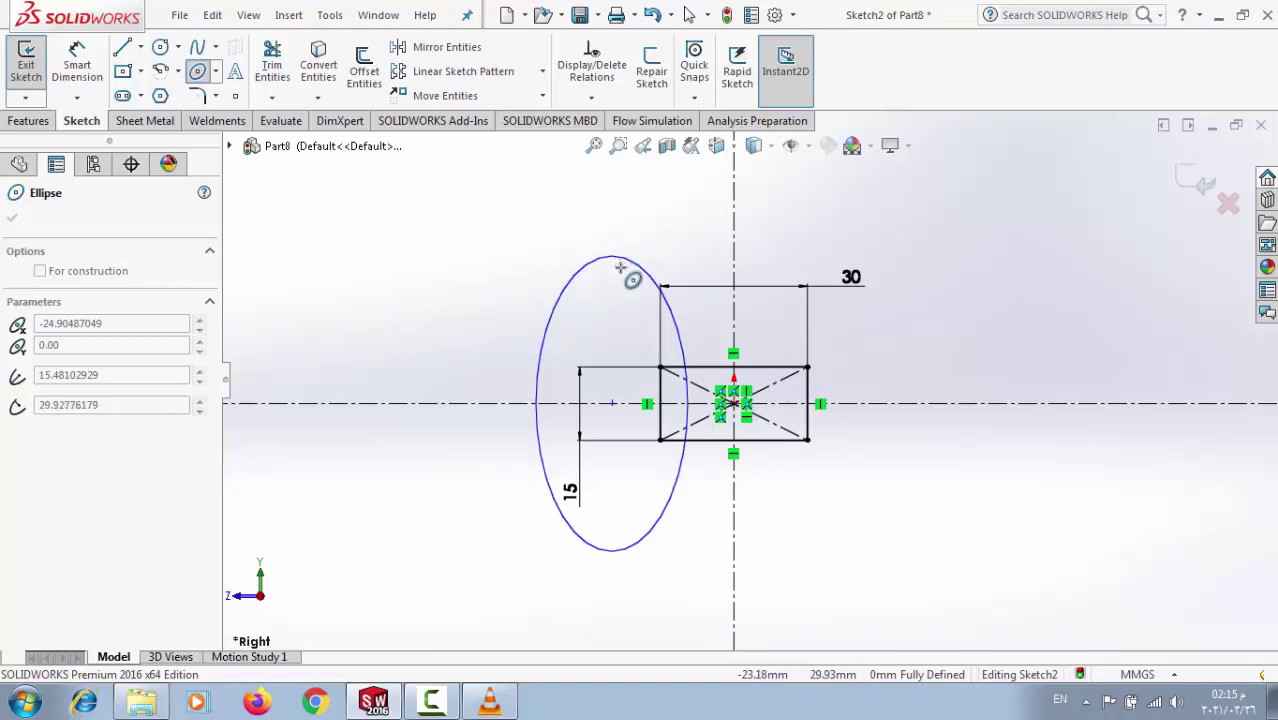
click(620, 272)
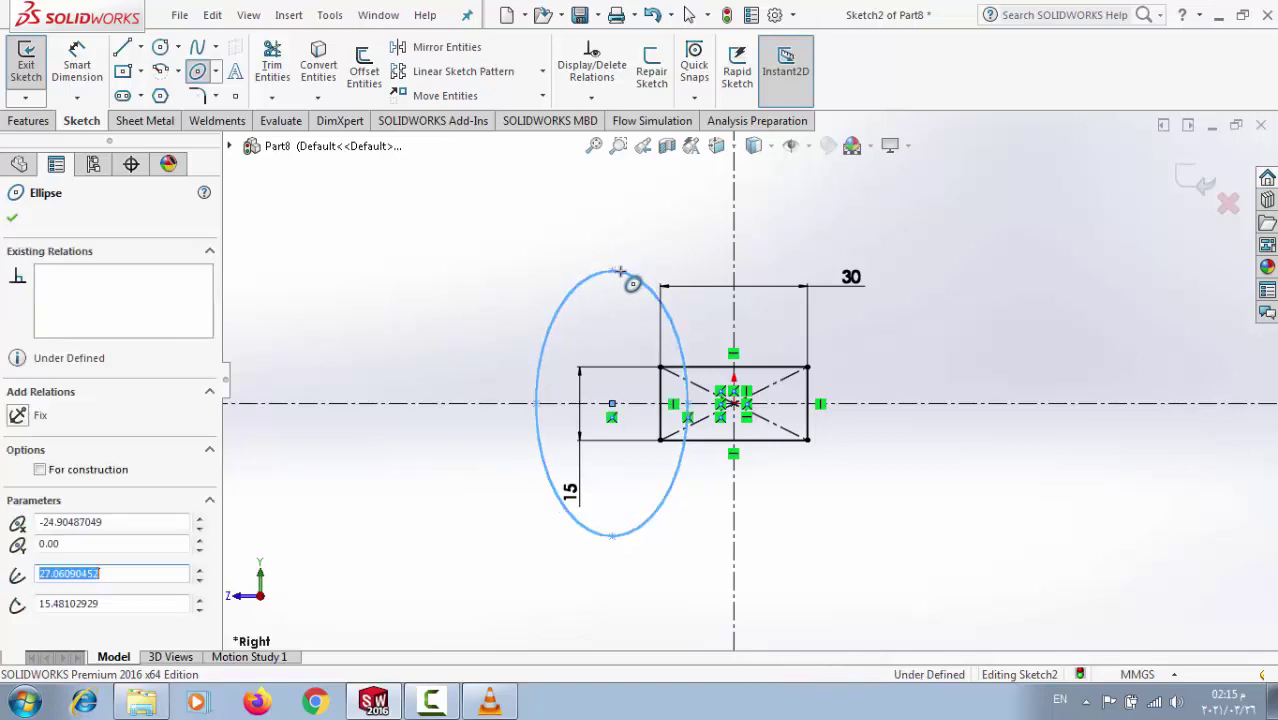
Step: Dimension the ellipse's vertical semi-axis from its center to its top point as 25 mm
click(77, 65)
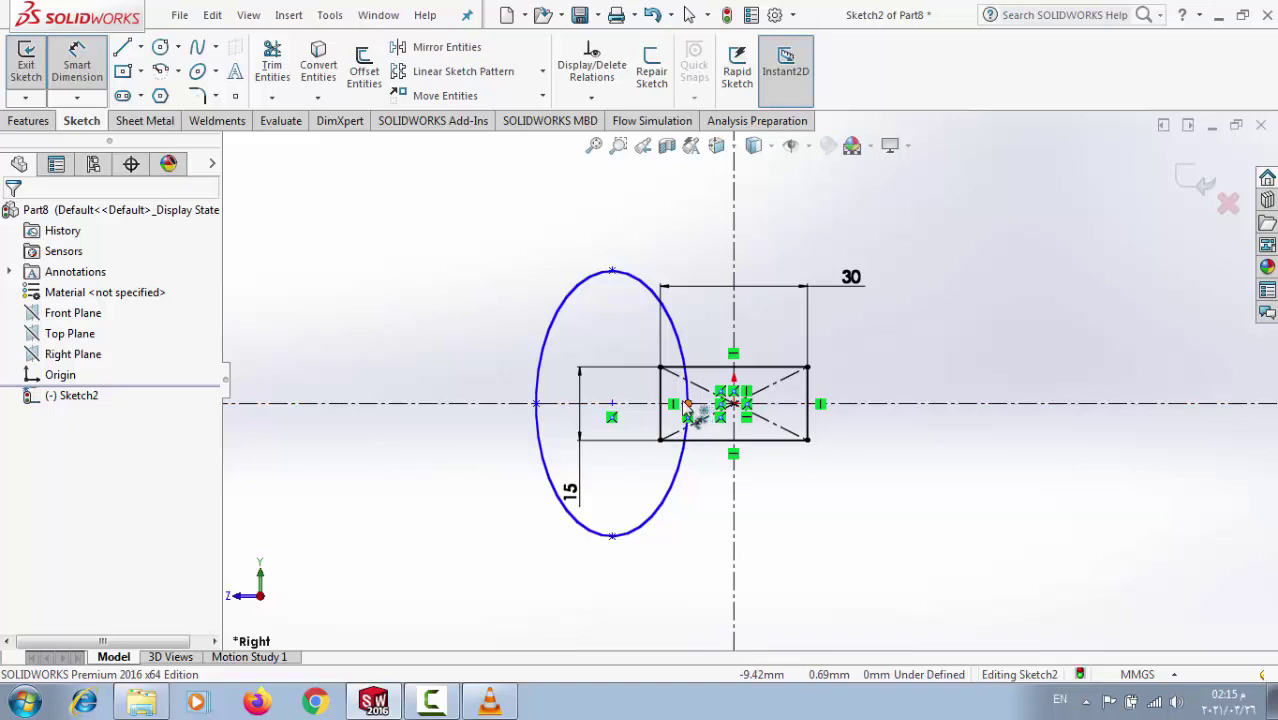
click(612, 272)
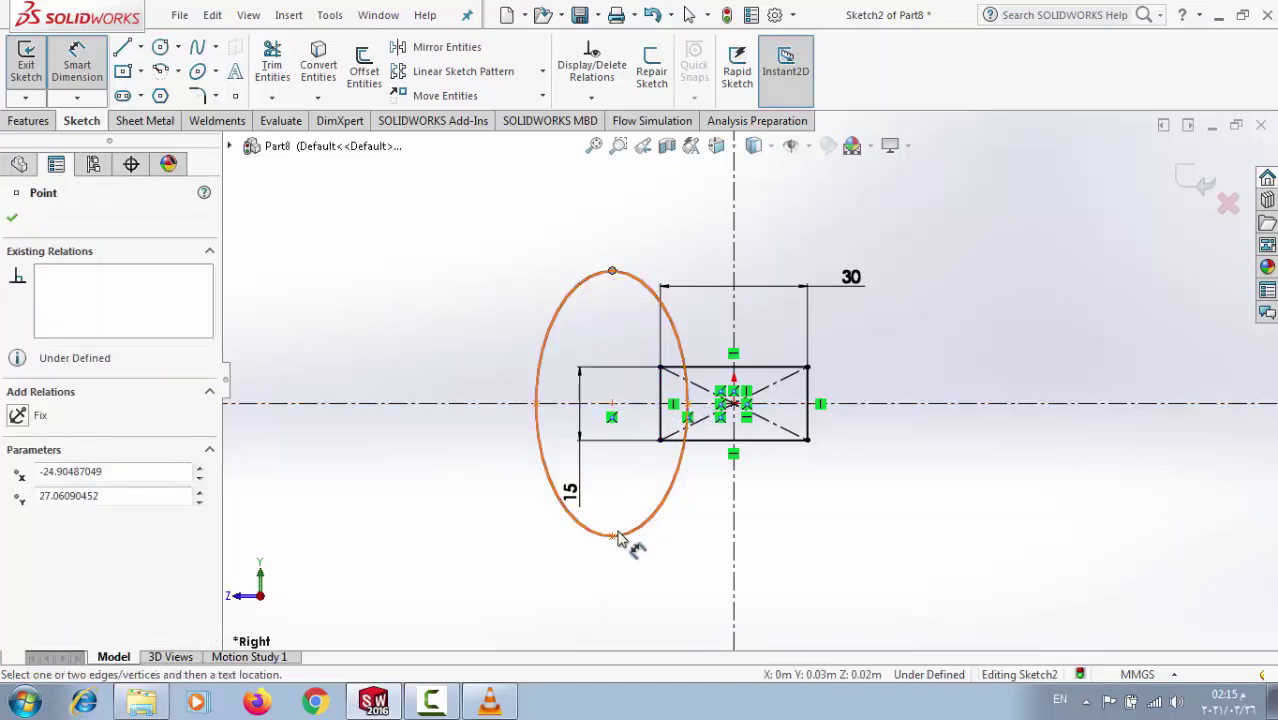
click(612, 405)
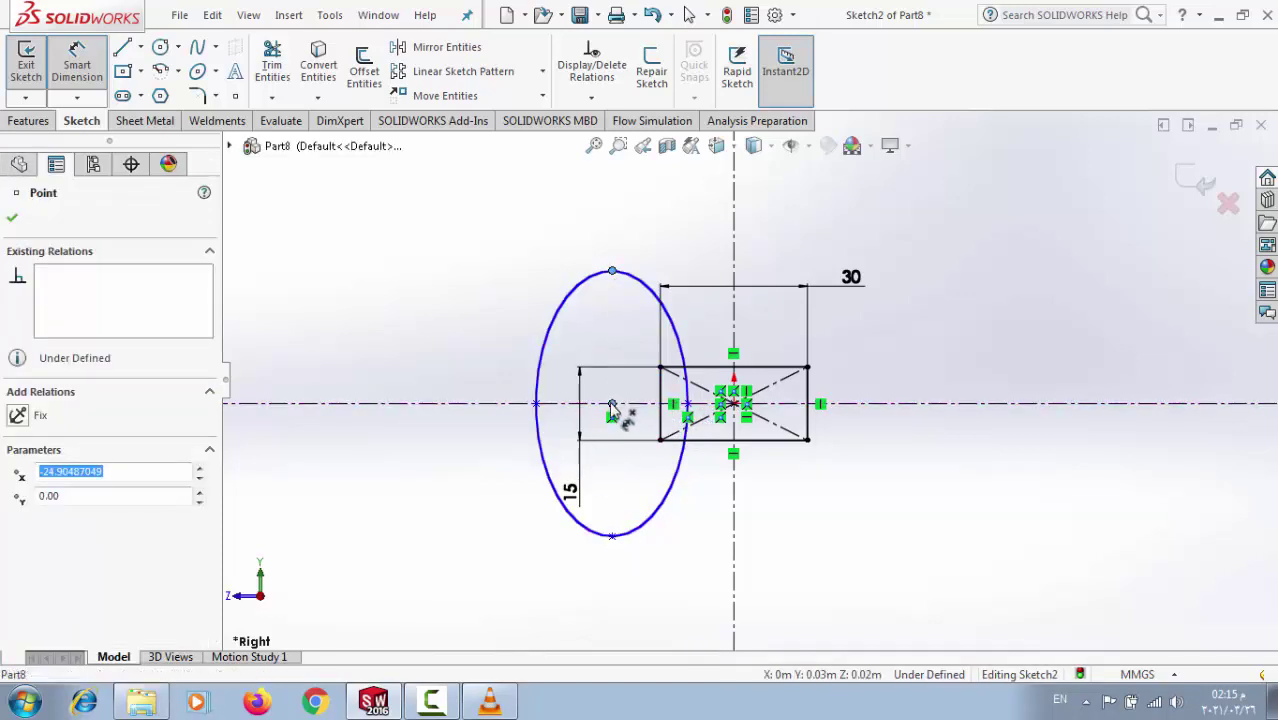
click(448, 398)
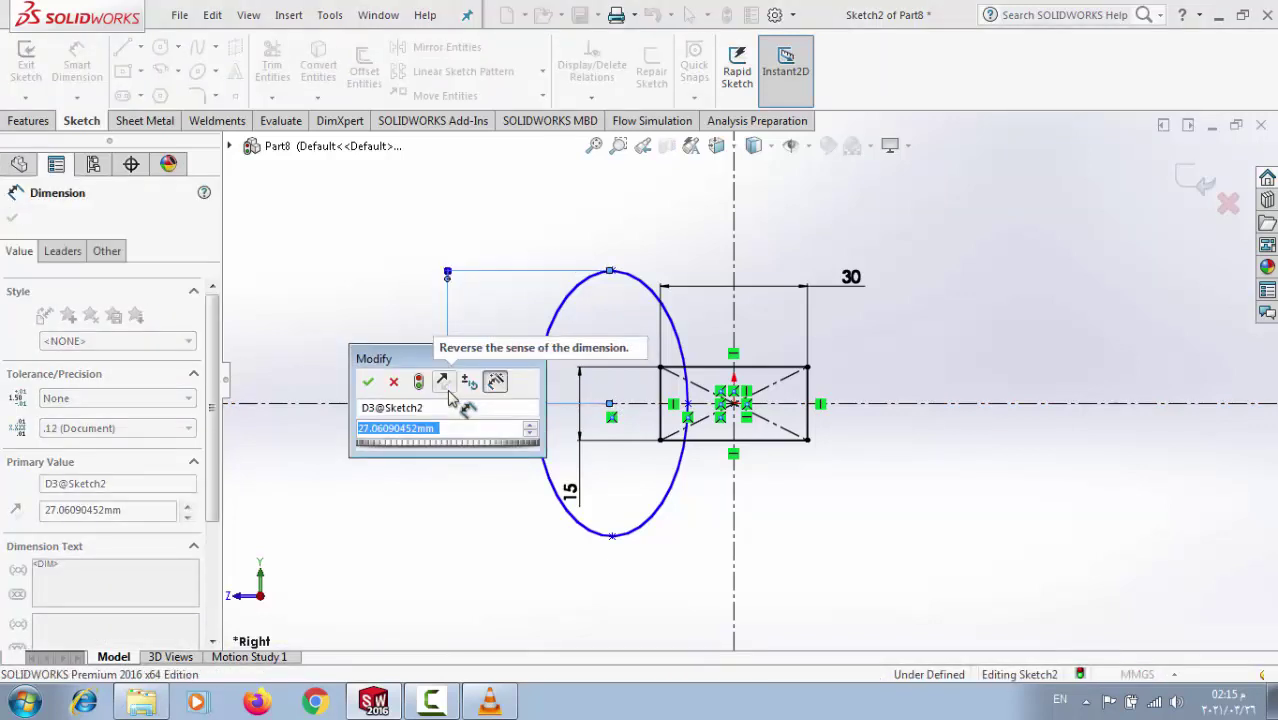
text(25)
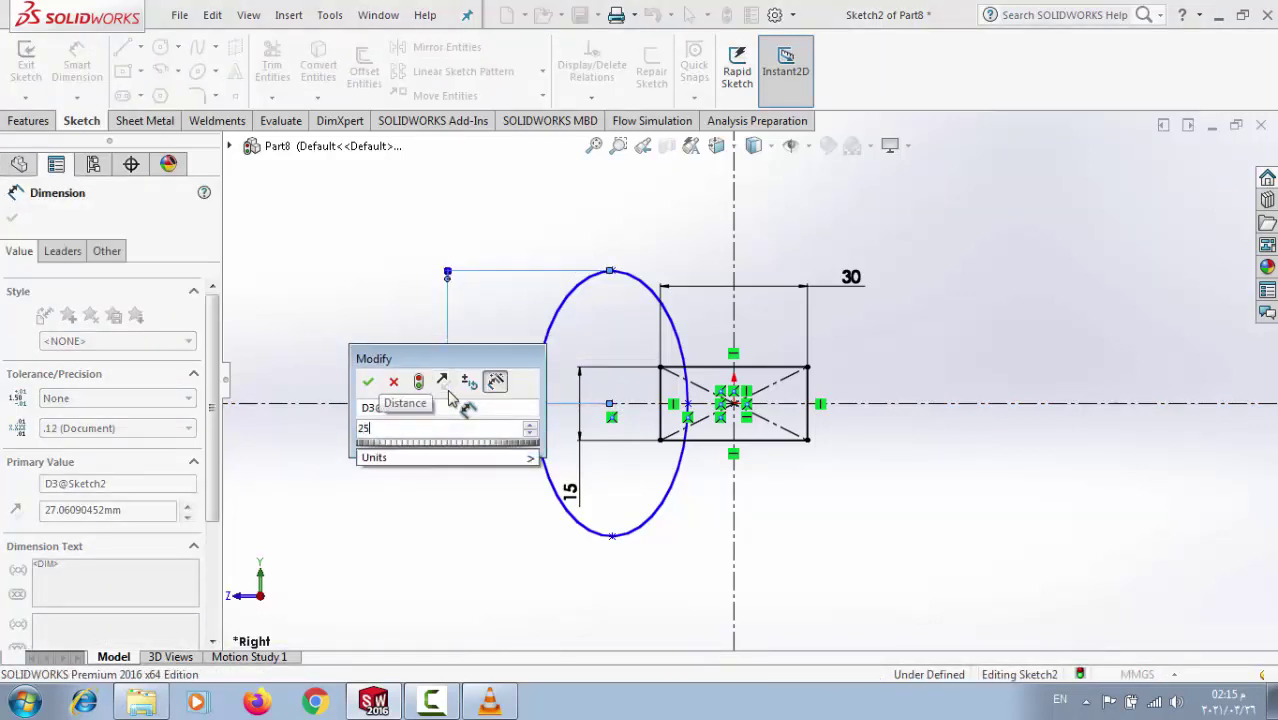
key(Return)
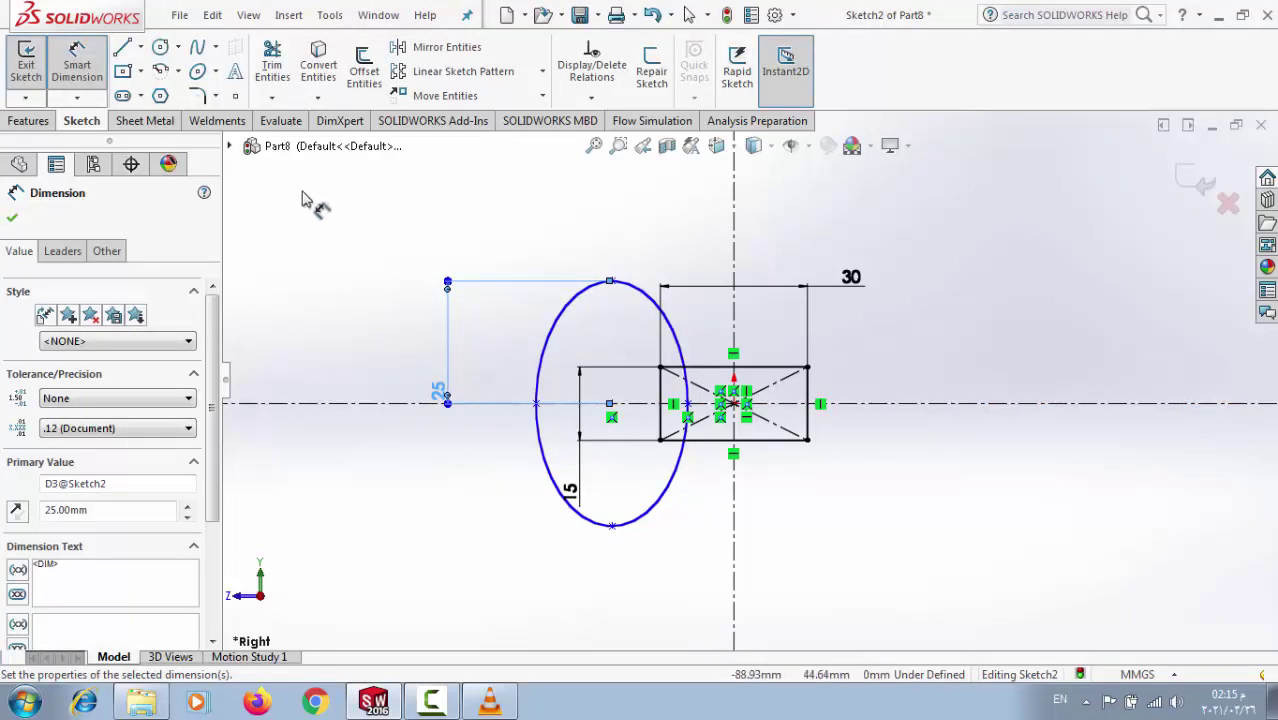
click(12, 219)
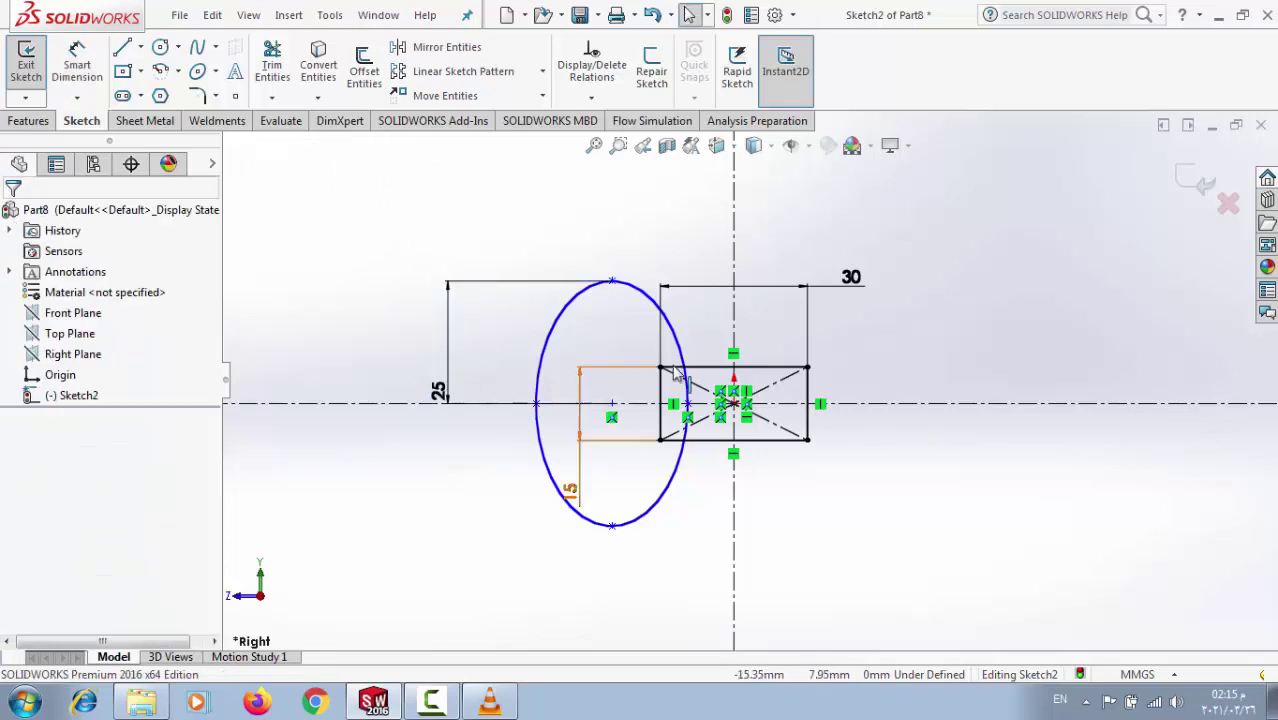
Step: Trim the ellipse and rectangle to the upper half-ellipse arc and the rectangle's top edge between that arc and the vertical centerline
click(271, 65)
drag(464, 455, 588, 470)
drag(638, 520, 660, 518)
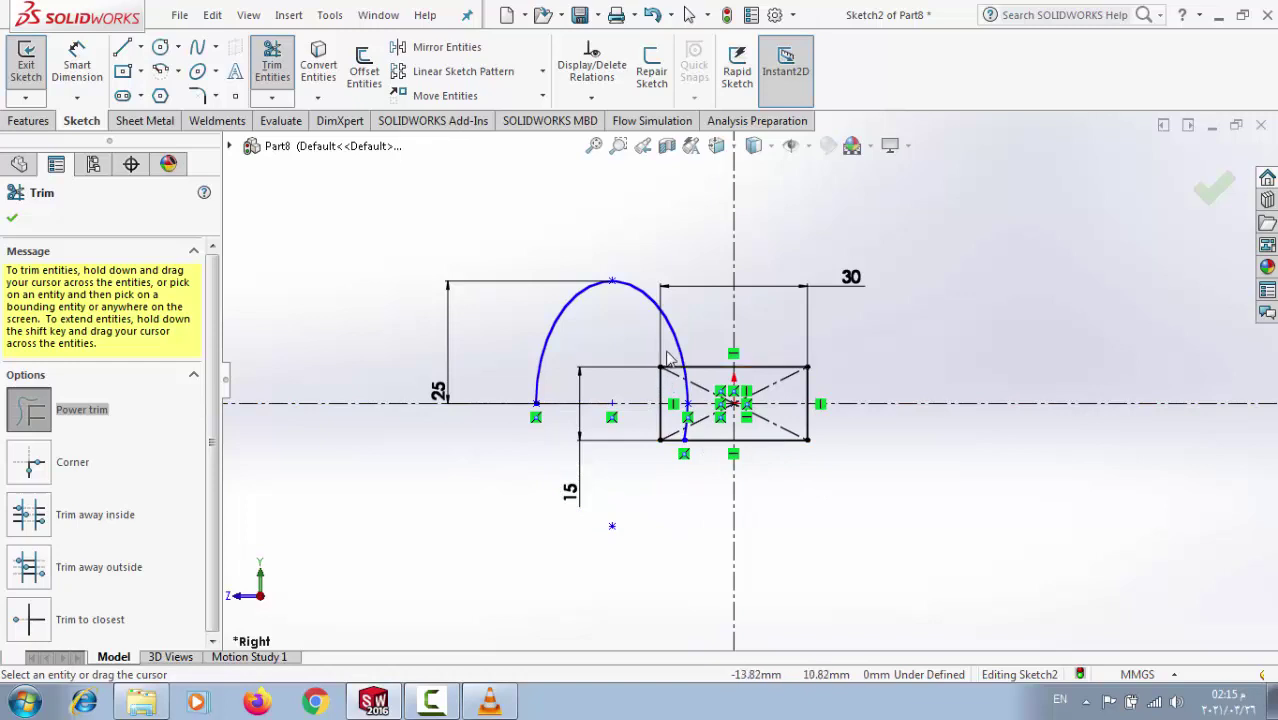
mouse_move(675, 370)
mouse_down()
mouse_move(666, 358)
mouse_move(646, 420)
mouse_move(690, 450)
mouse_up()
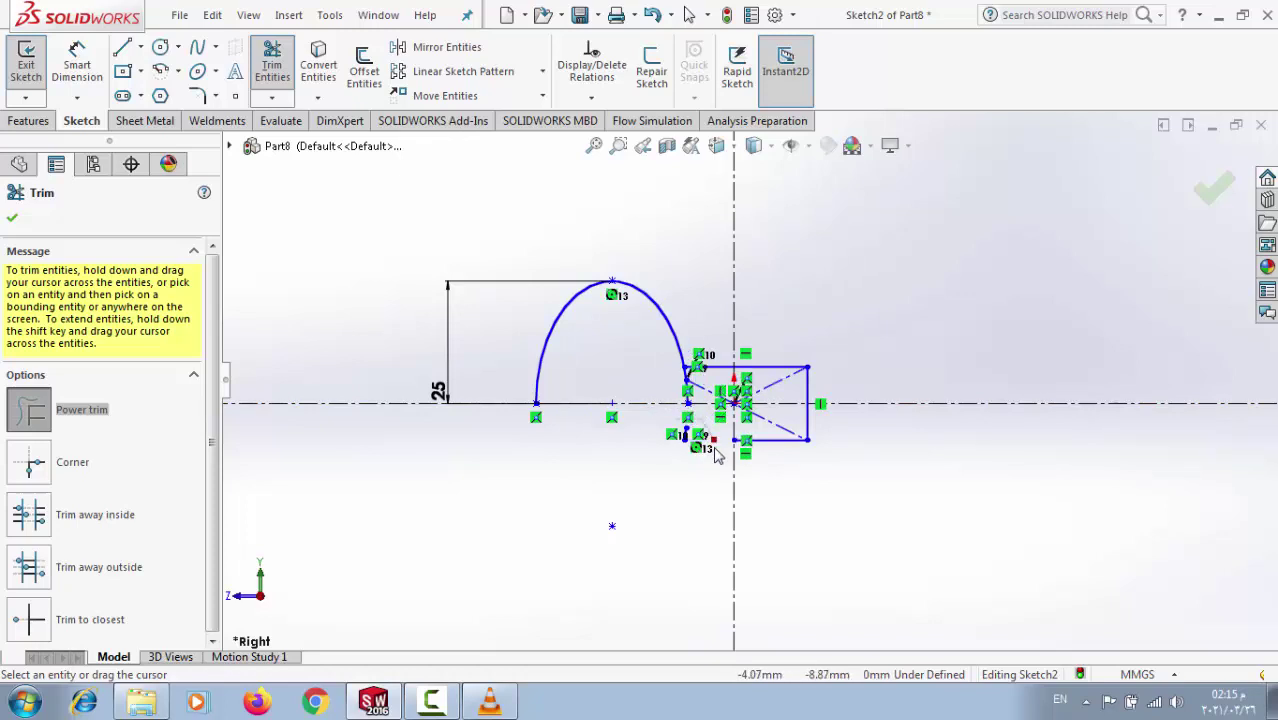
mouse_move(770, 432)
mouse_down()
mouse_move(814, 426)
mouse_move(847, 389)
mouse_move(839, 376)
mouse_move(803, 380)
mouse_move(785, 360)
mouse_move(644, 389)
mouse_move(808, 383)
mouse_move(819, 372)
mouse_move(803, 350)
mouse_move(754, 352)
mouse_move(753, 473)
mouse_move(802, 522)
mouse_up()
scroll(650, 395, down, 3)
scroll(670, 393, down, 2)
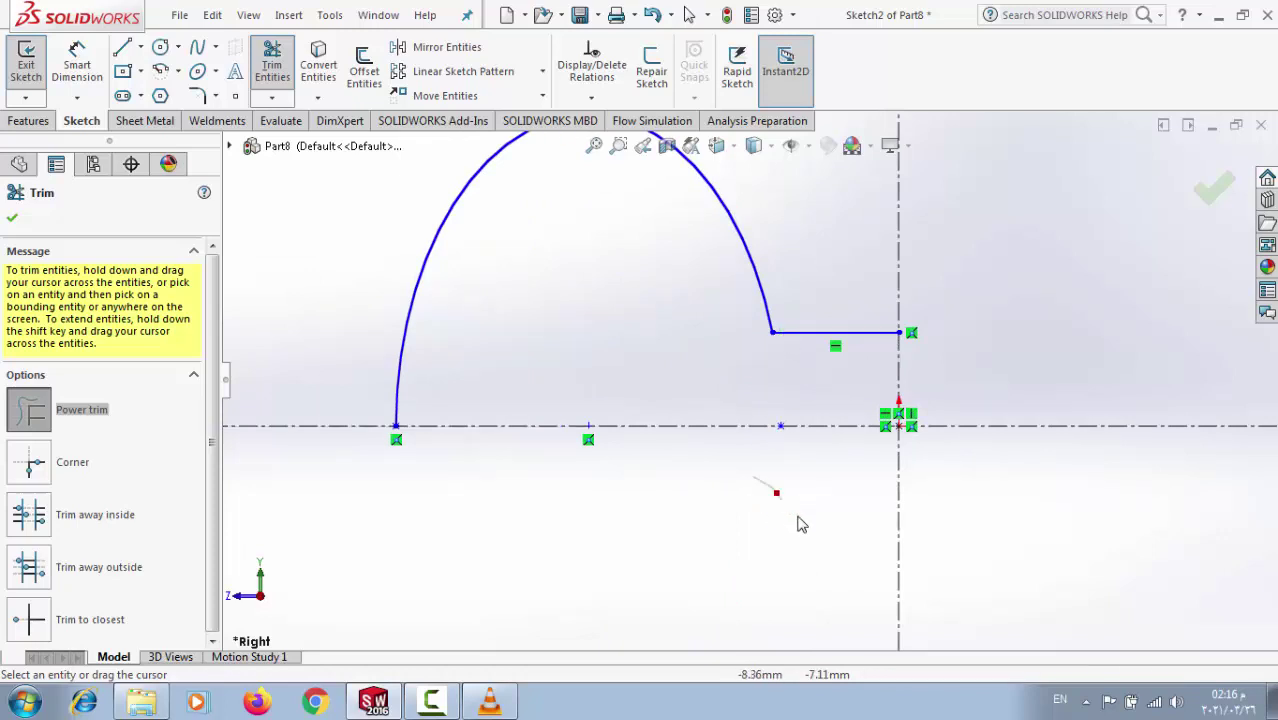
key(f)
scroll(790, 520, up, 2)
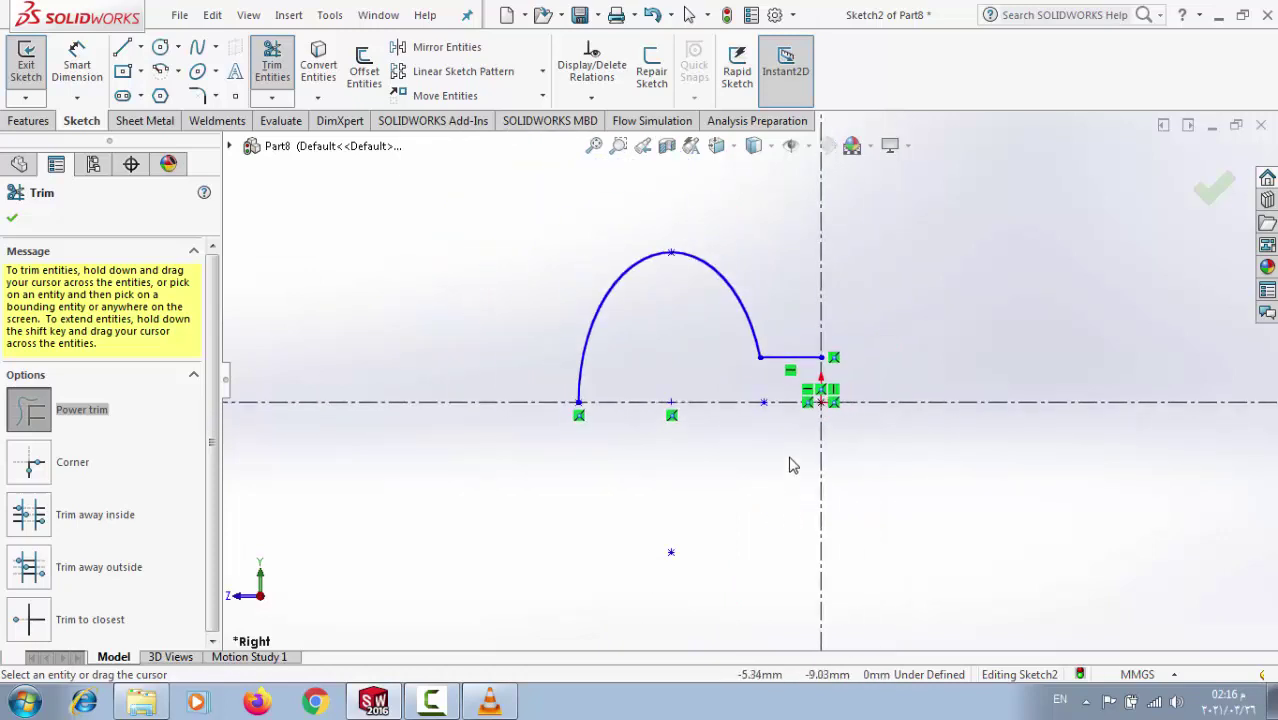
Step: Close the profile with a vertical line from the top edge's end to the origin and a horizontal line to the arc's left end
click(122, 47)
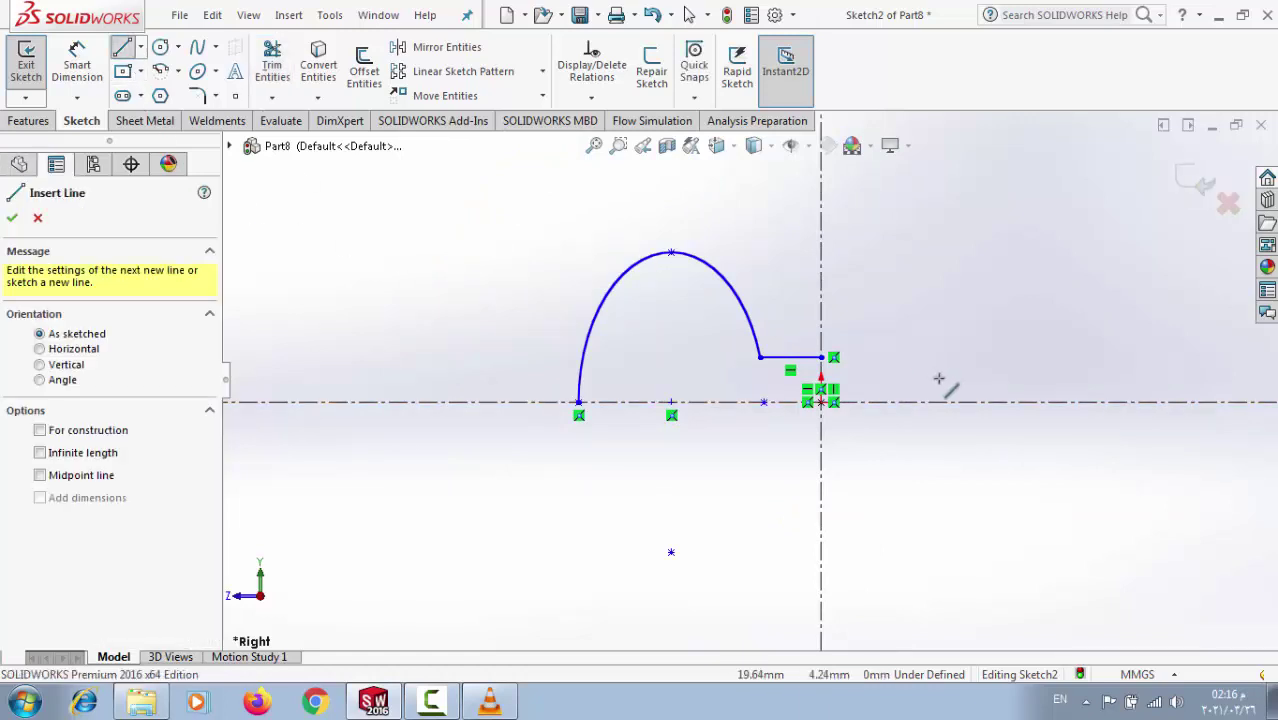
scroll(880, 372, down, 3)
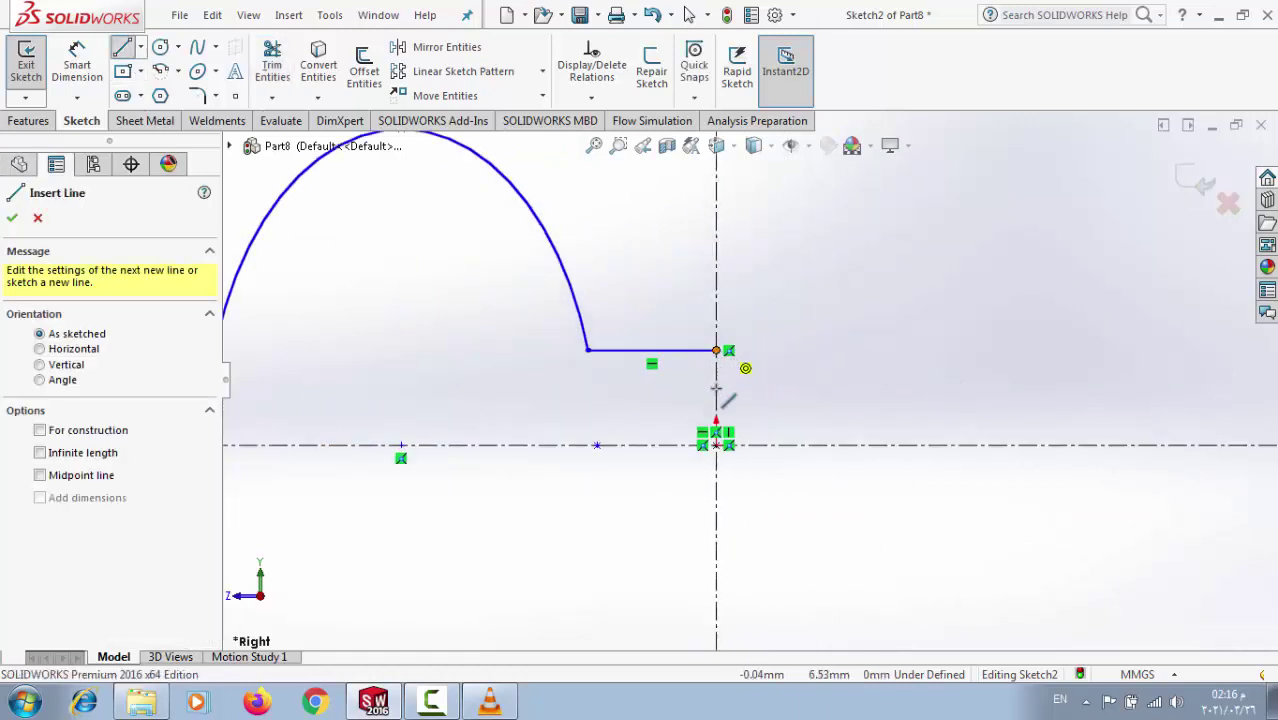
click(716, 350)
click(716, 445)
scroll(245, 500, up, 3)
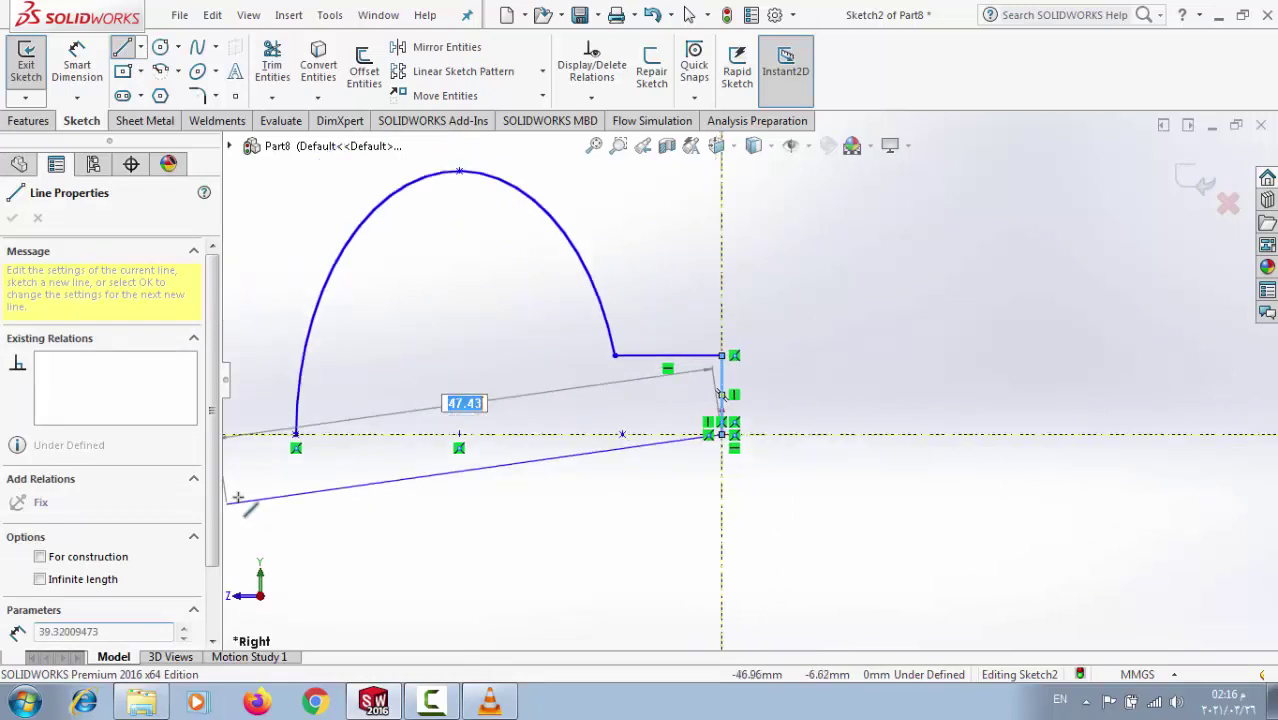
click(363, 424)
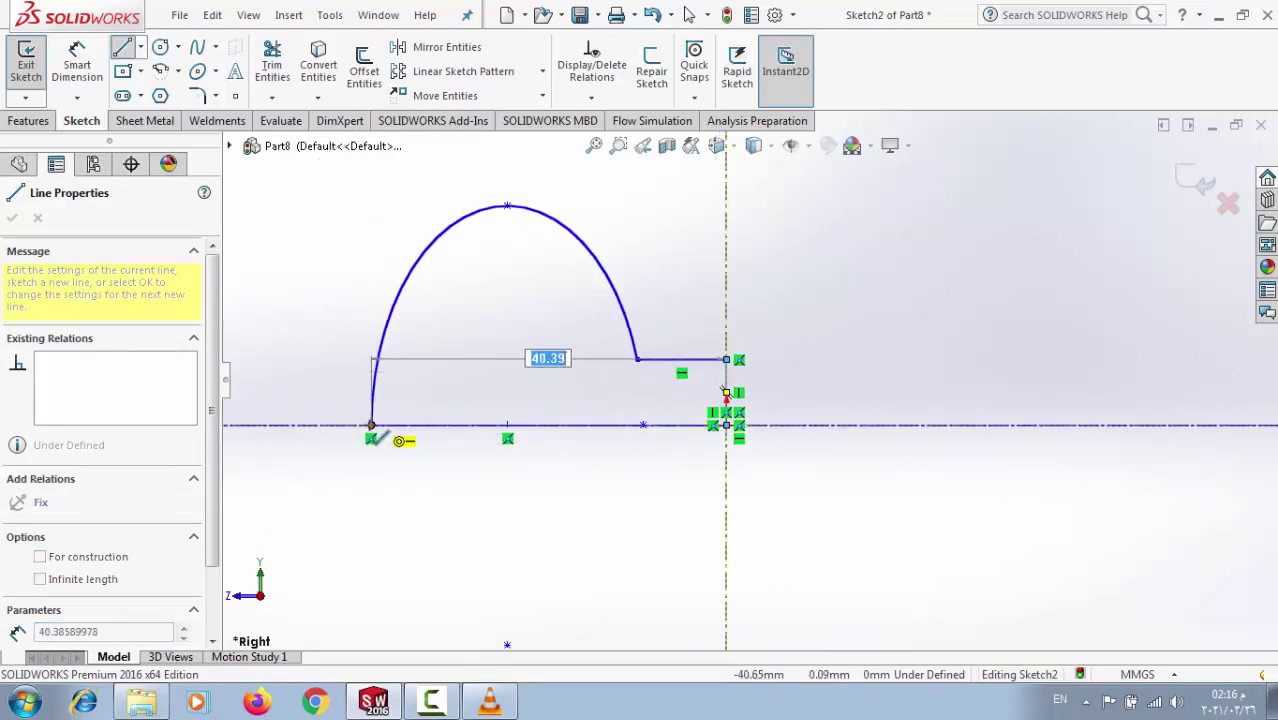
right_click(348, 379)
click(385, 379)
key(Escape)
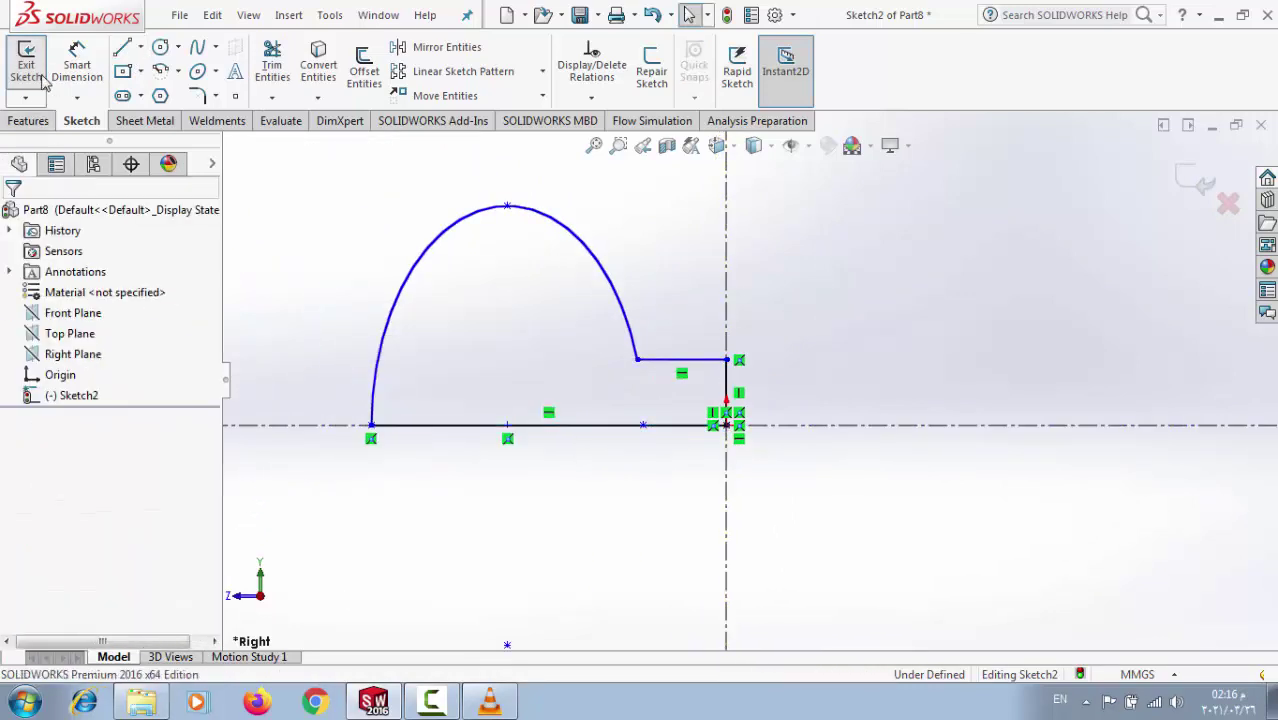
Step: Exit the profile sketch and revolve it 360 degrees about its horizontal base line into a solid
click(42, 80)
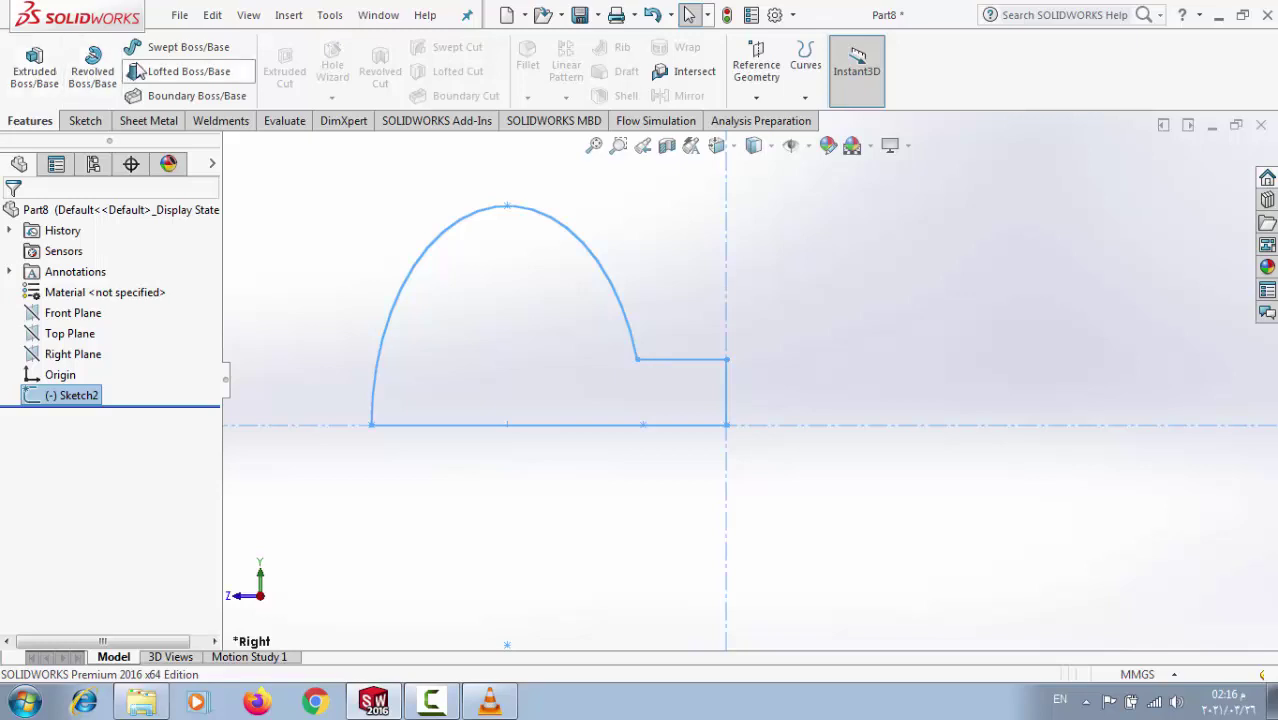
click(94, 68)
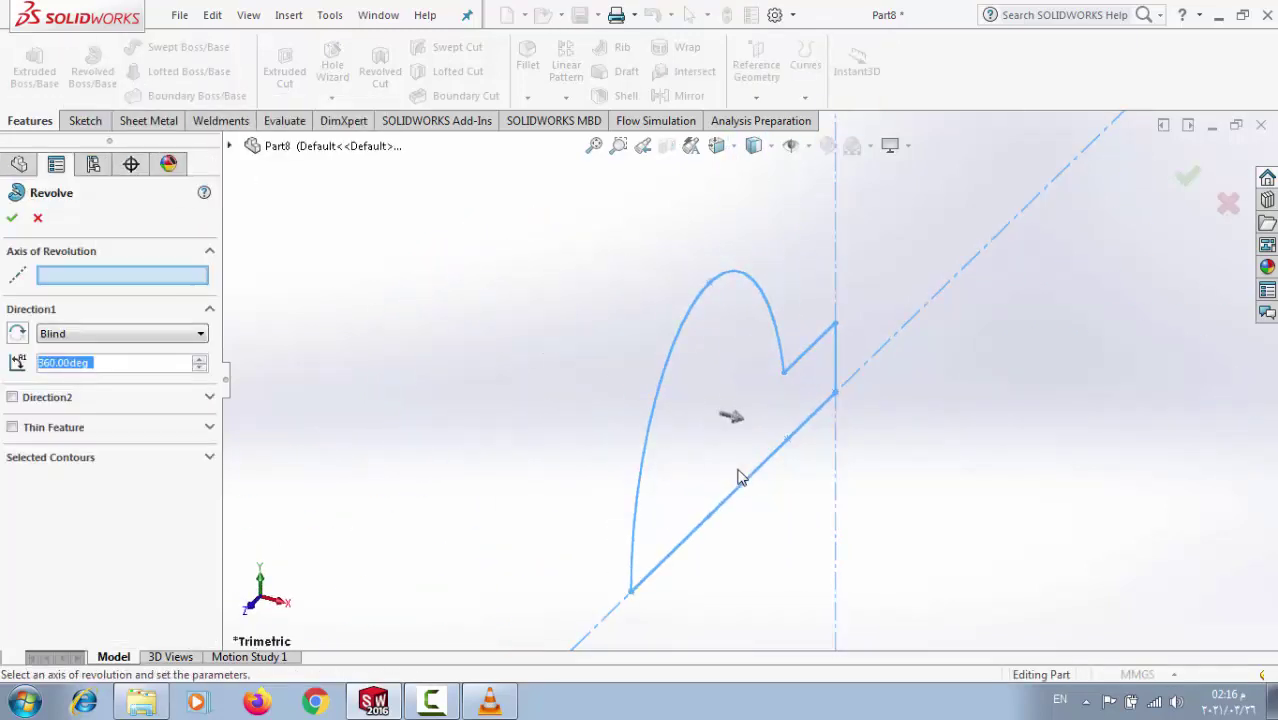
click(719, 517)
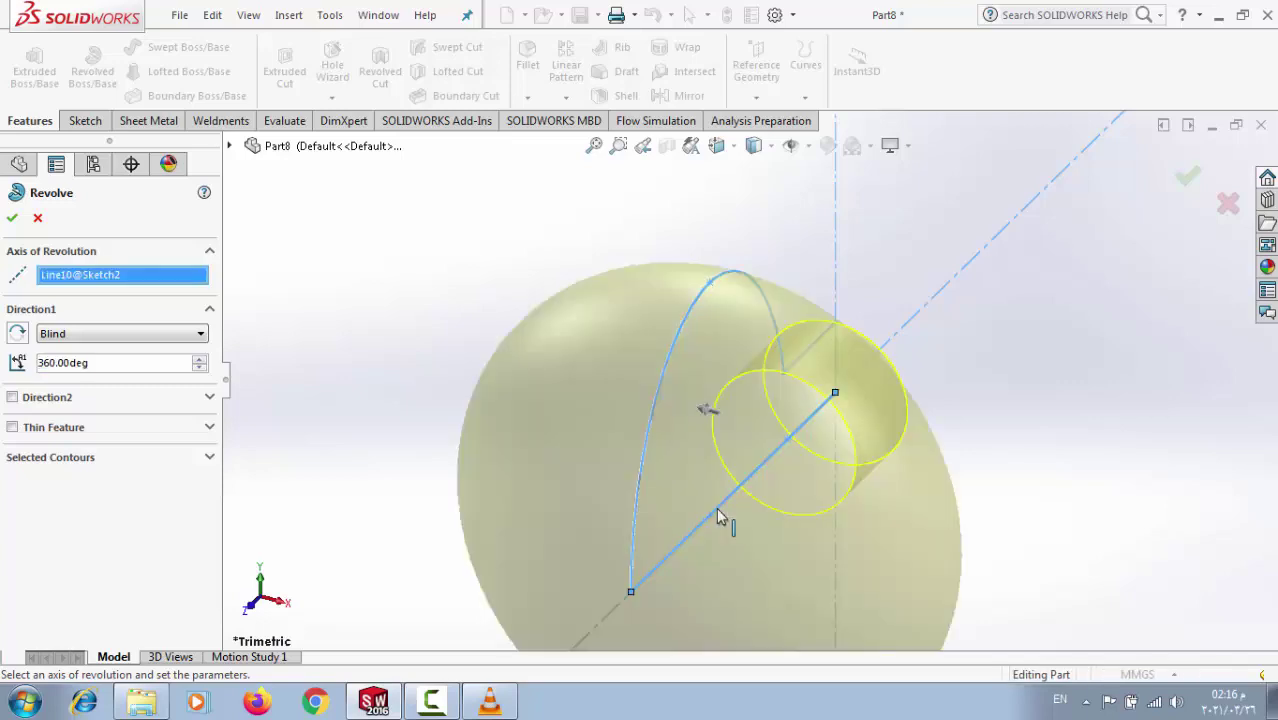
scroll(719, 517, up, 5)
middle_drag(975, 478, 753, 385)
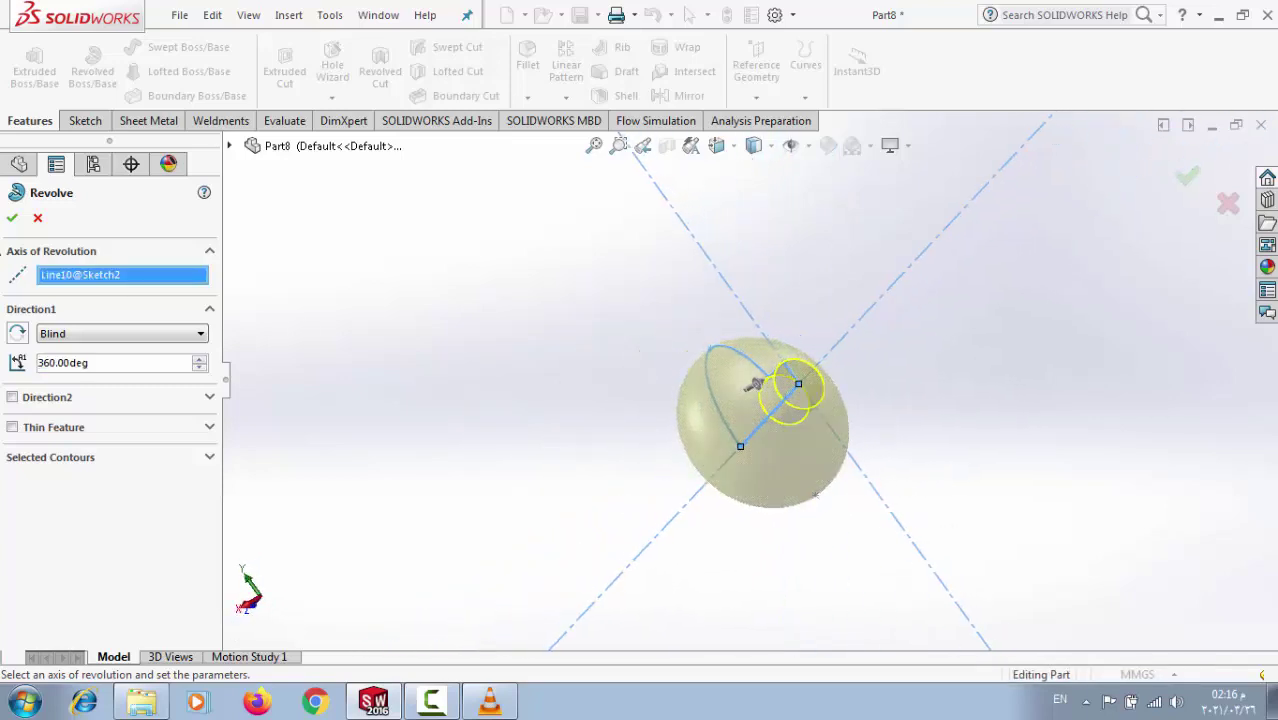
click(13, 220)
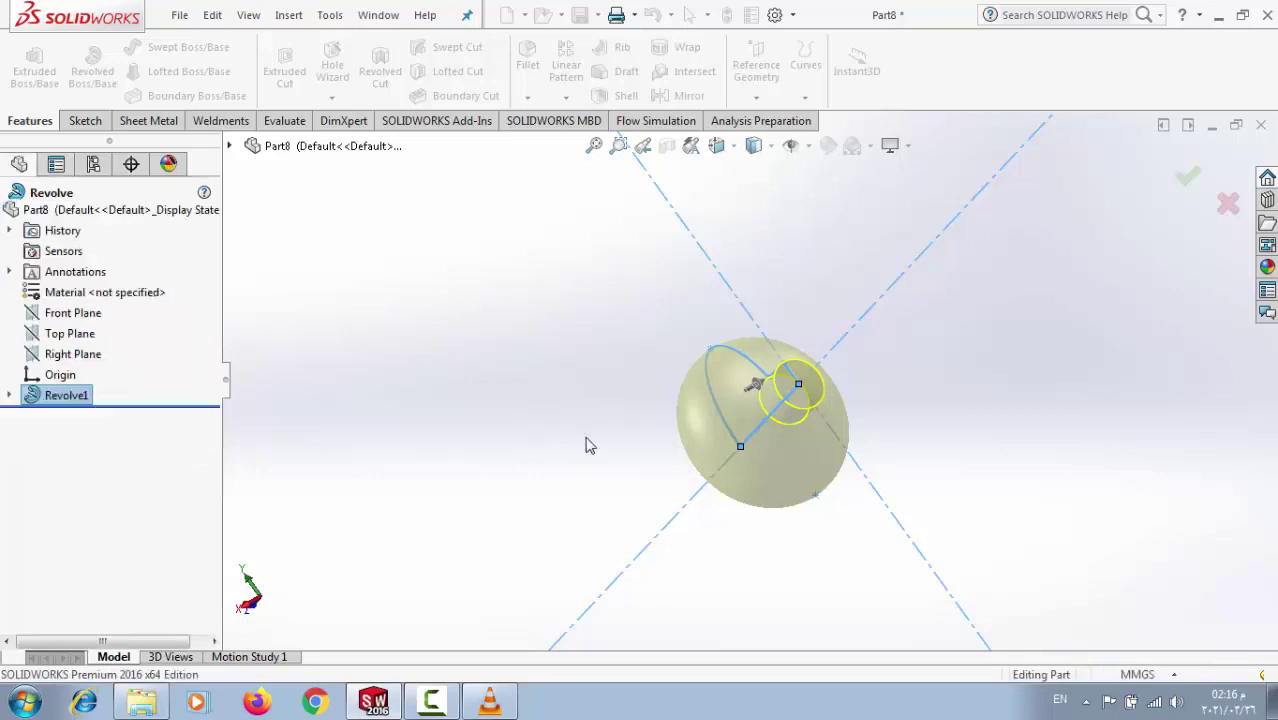
middle_drag(548, 442, 573, 428)
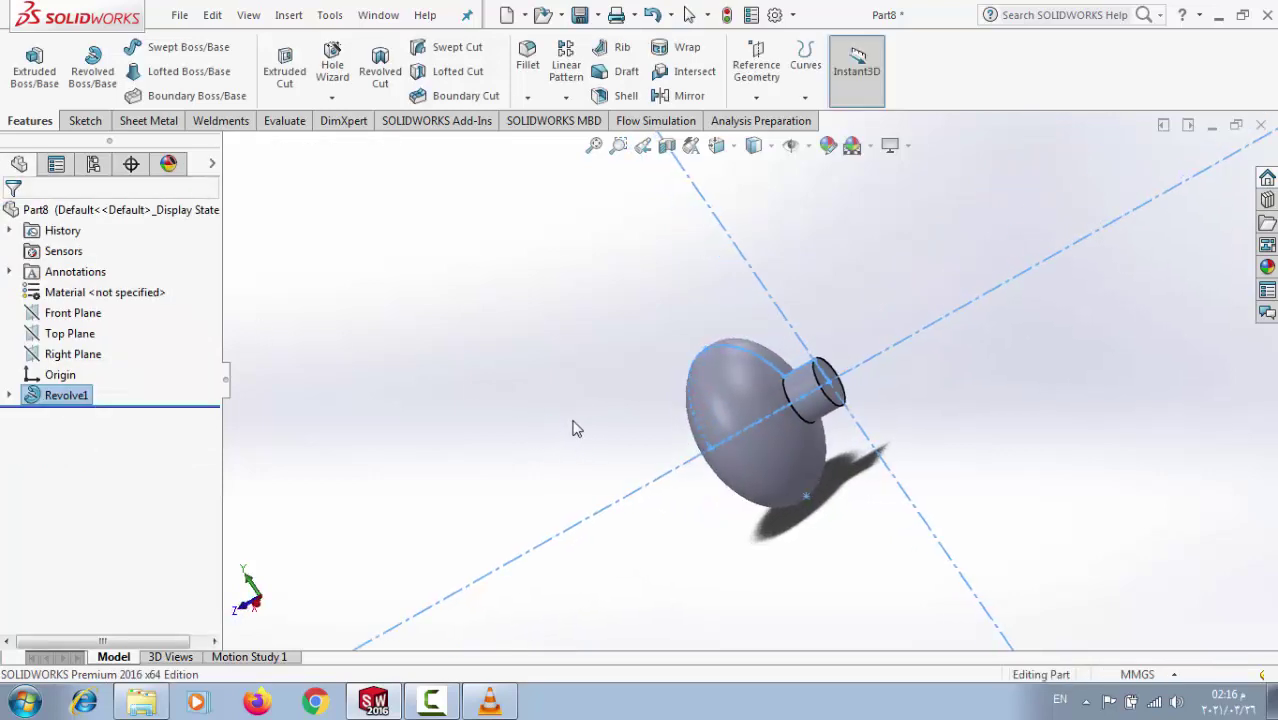
Step: Review the revolve's profile sketch and definition in trimetric view, and close them
click(9, 395)
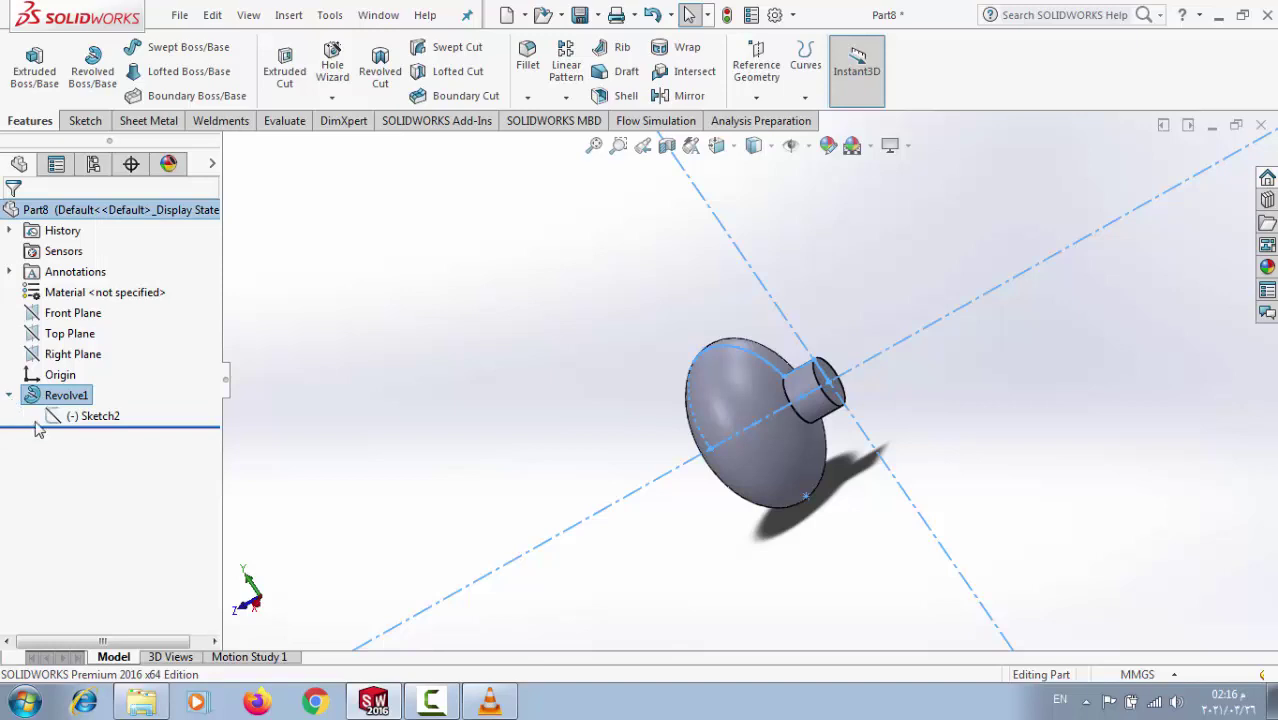
click(481, 389)
key(ctrl+7)
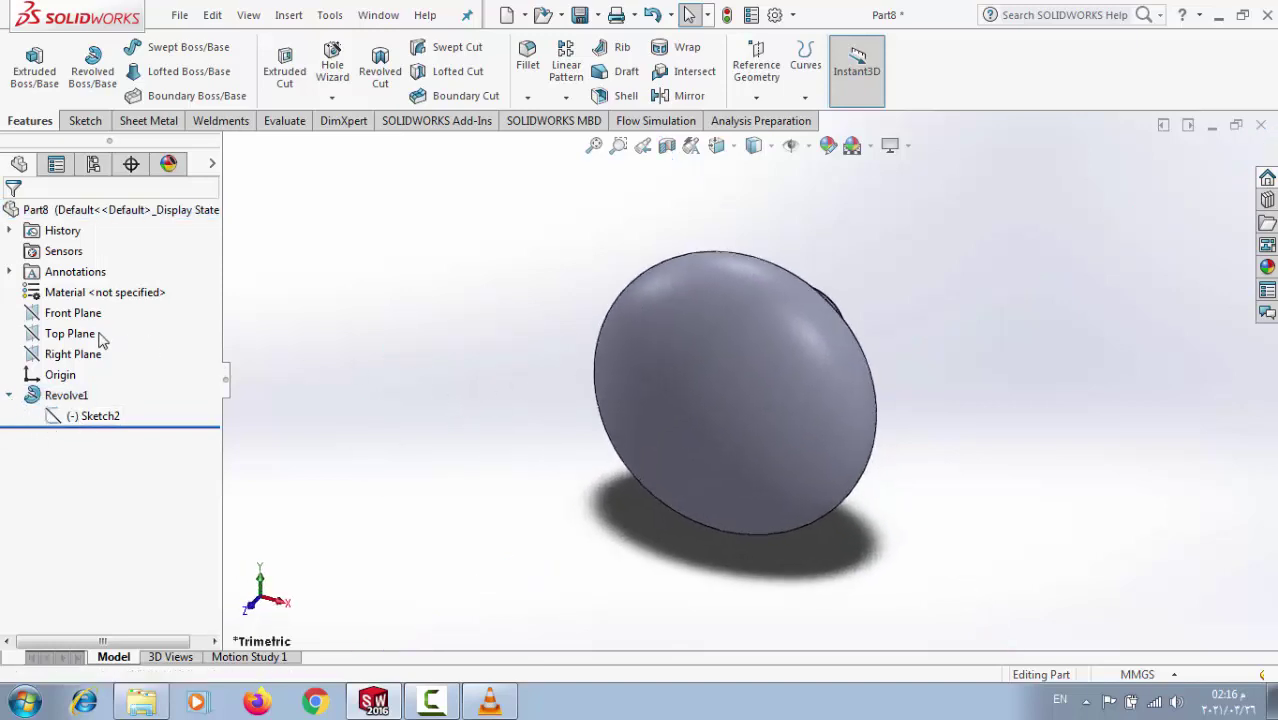
click(72, 416)
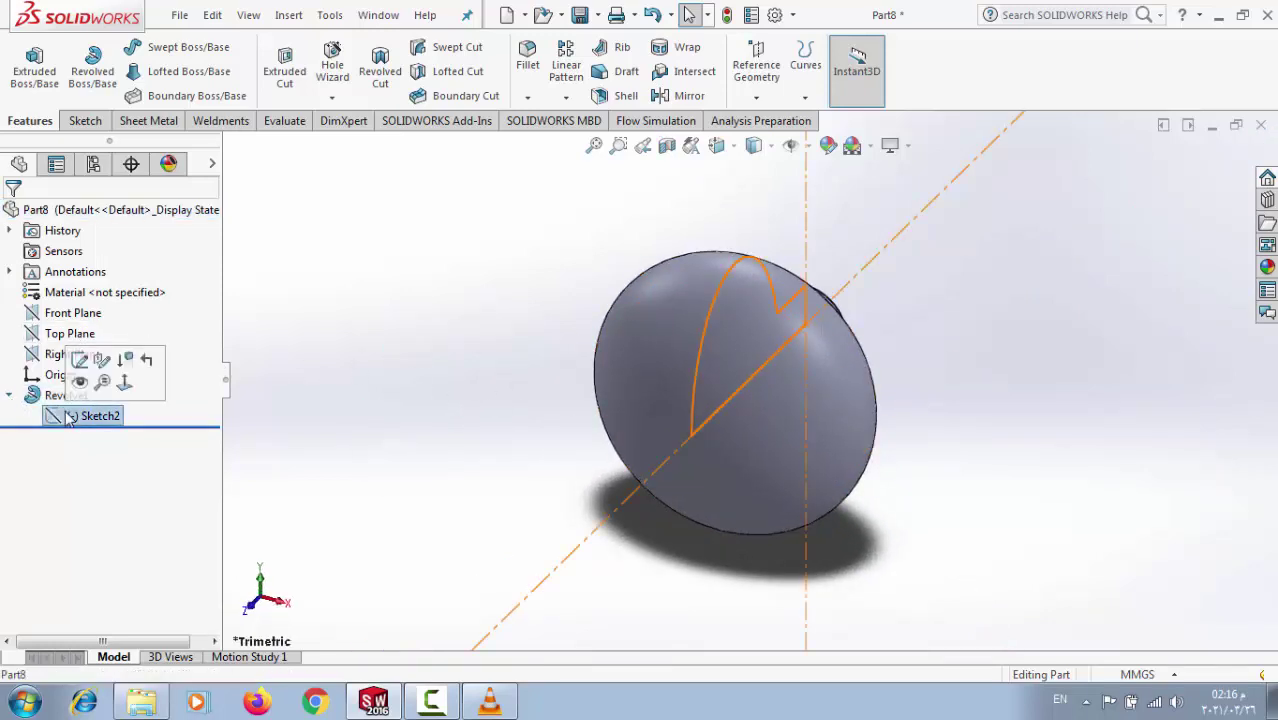
click(79, 359)
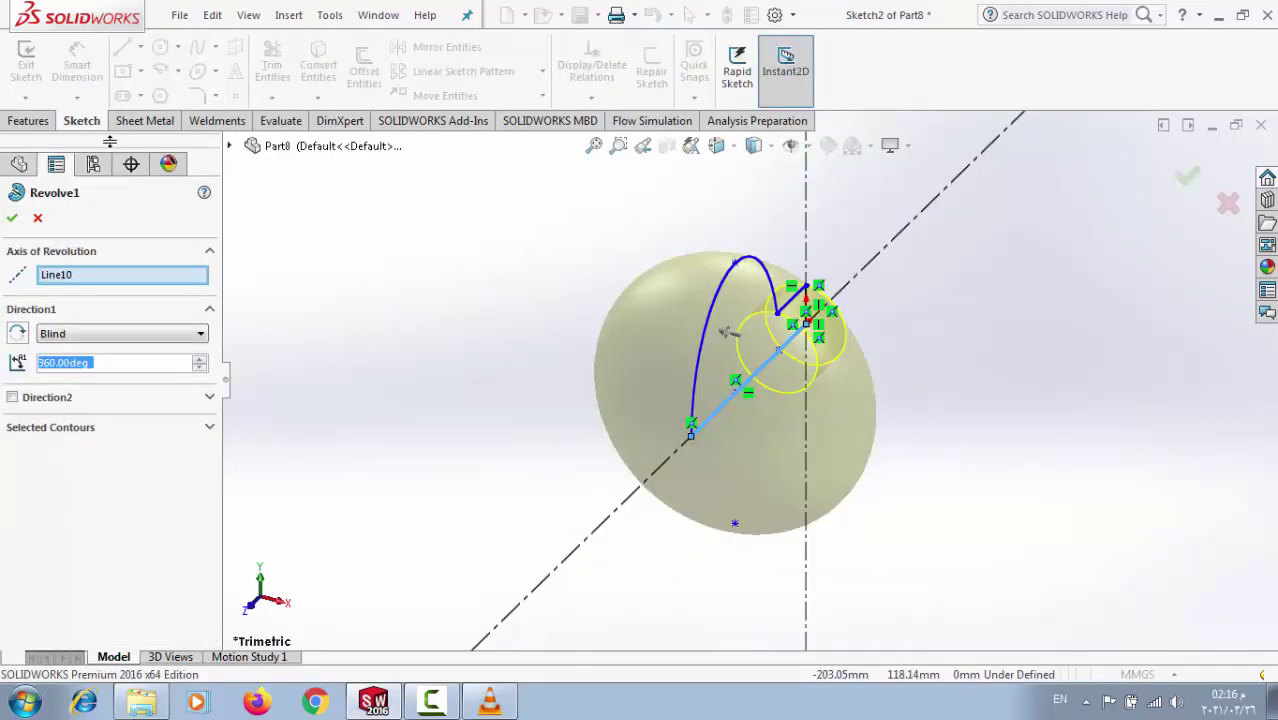
click(16, 221)
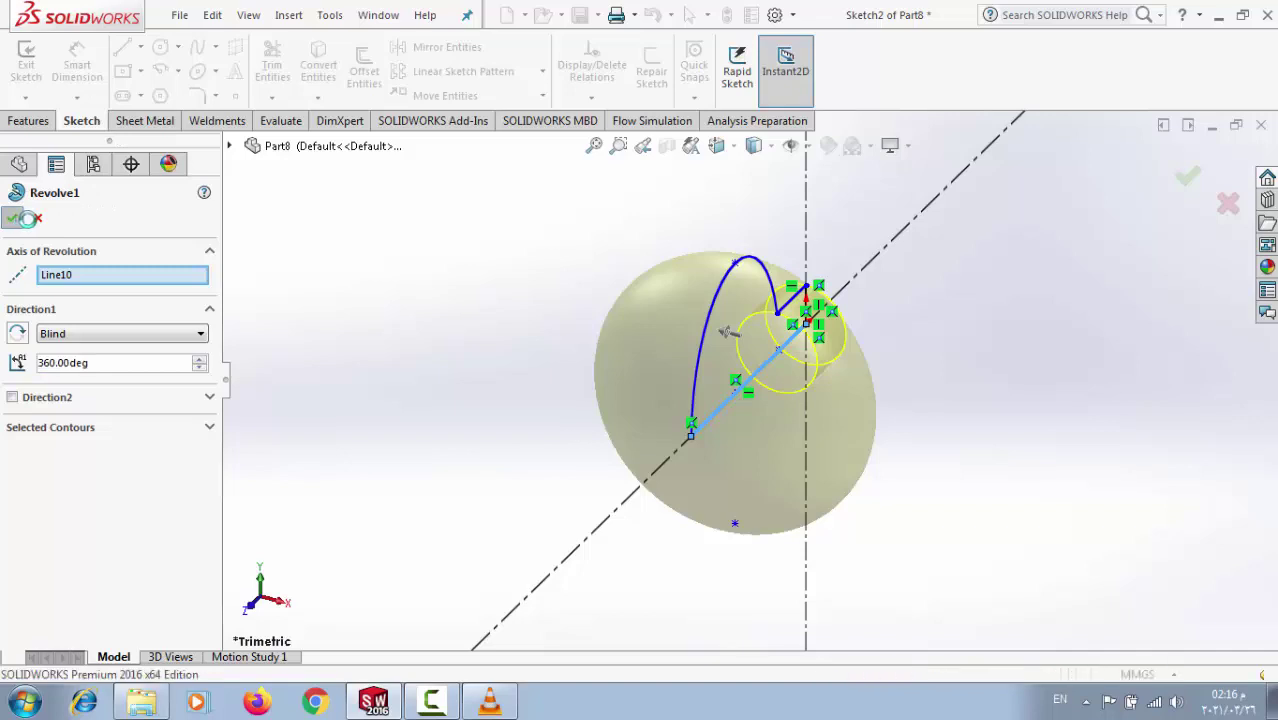
Step: Apply the Balsa material from the Woods category to the part
right_click(52, 290)
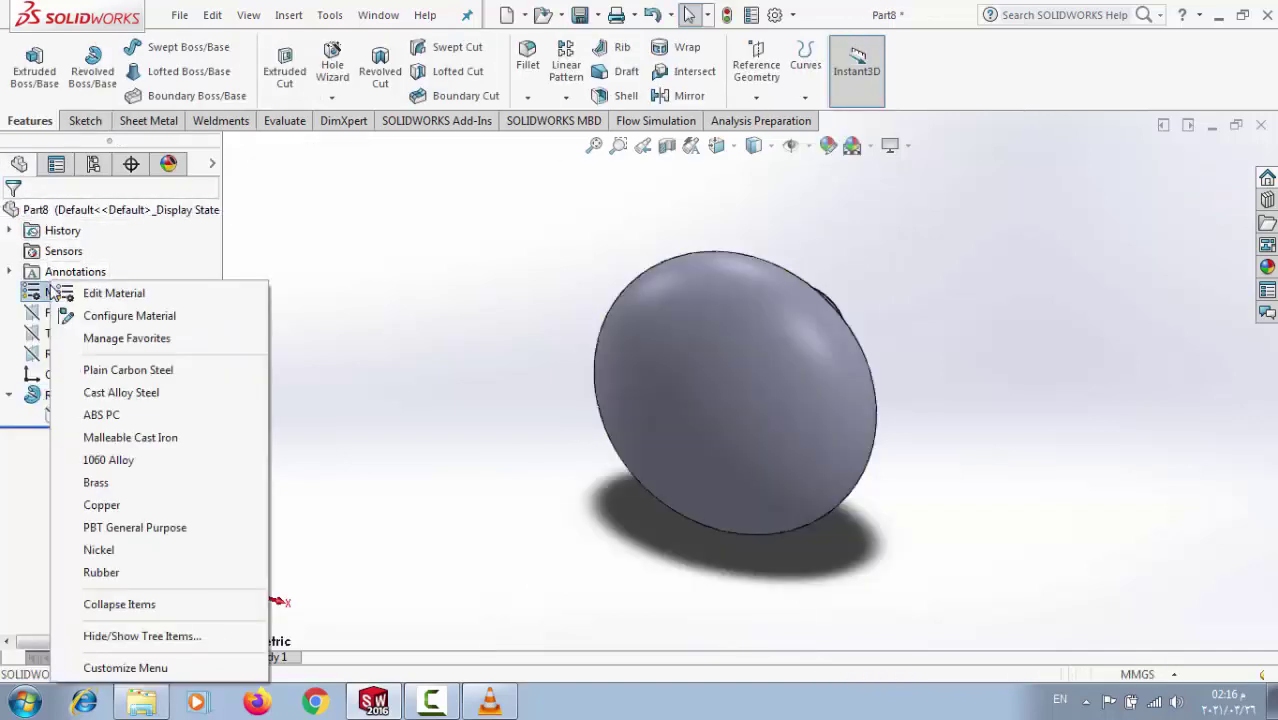
click(65, 298)
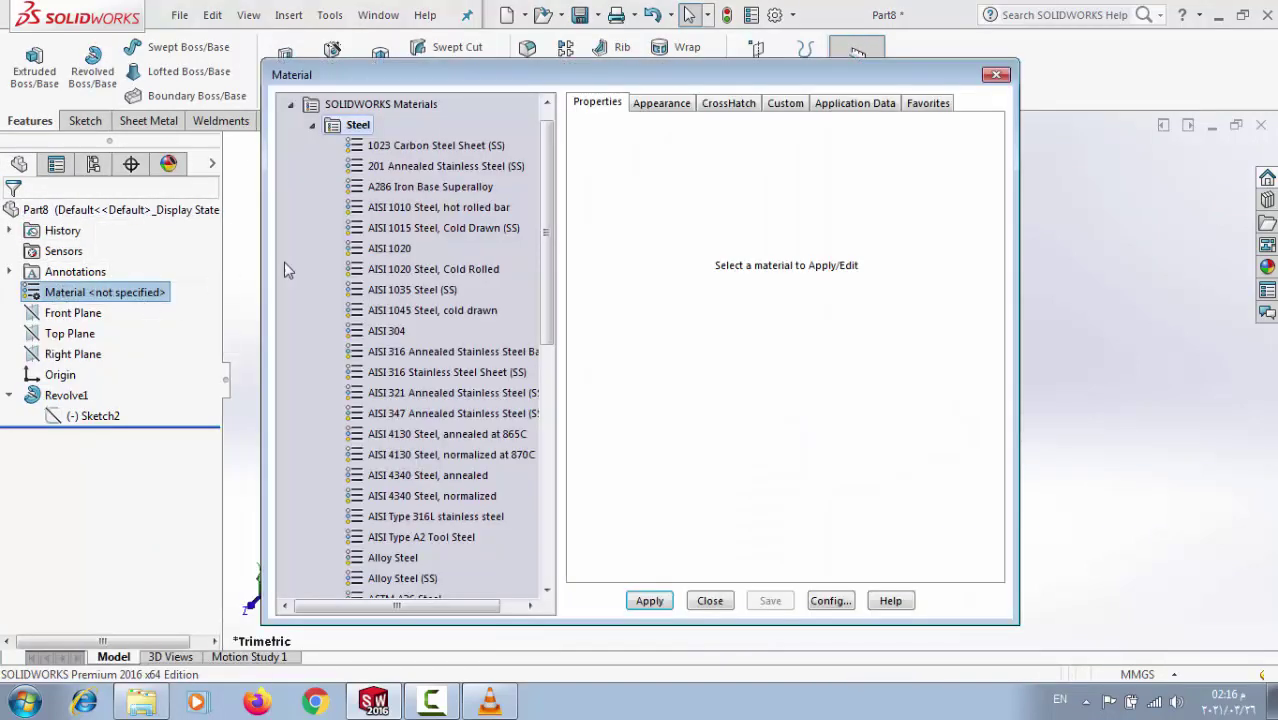
click(311, 127)
click(312, 435)
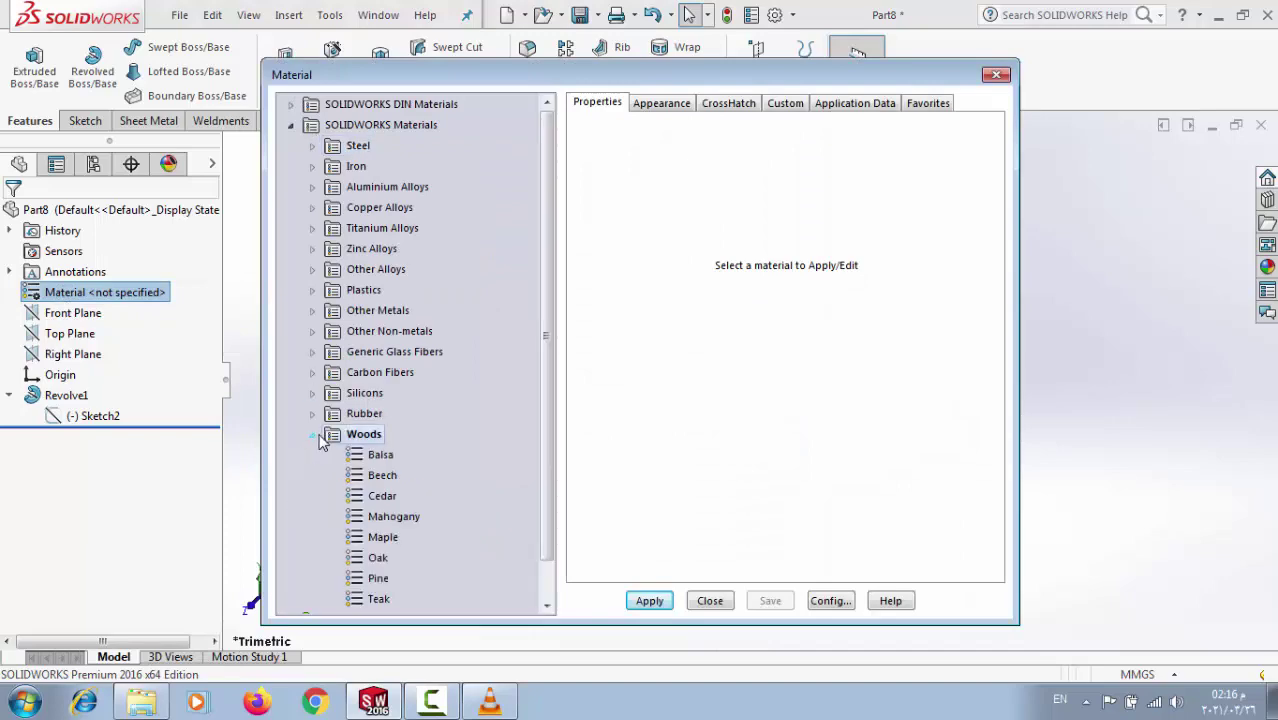
click(354, 457)
drag(503, 84, 40, 30)
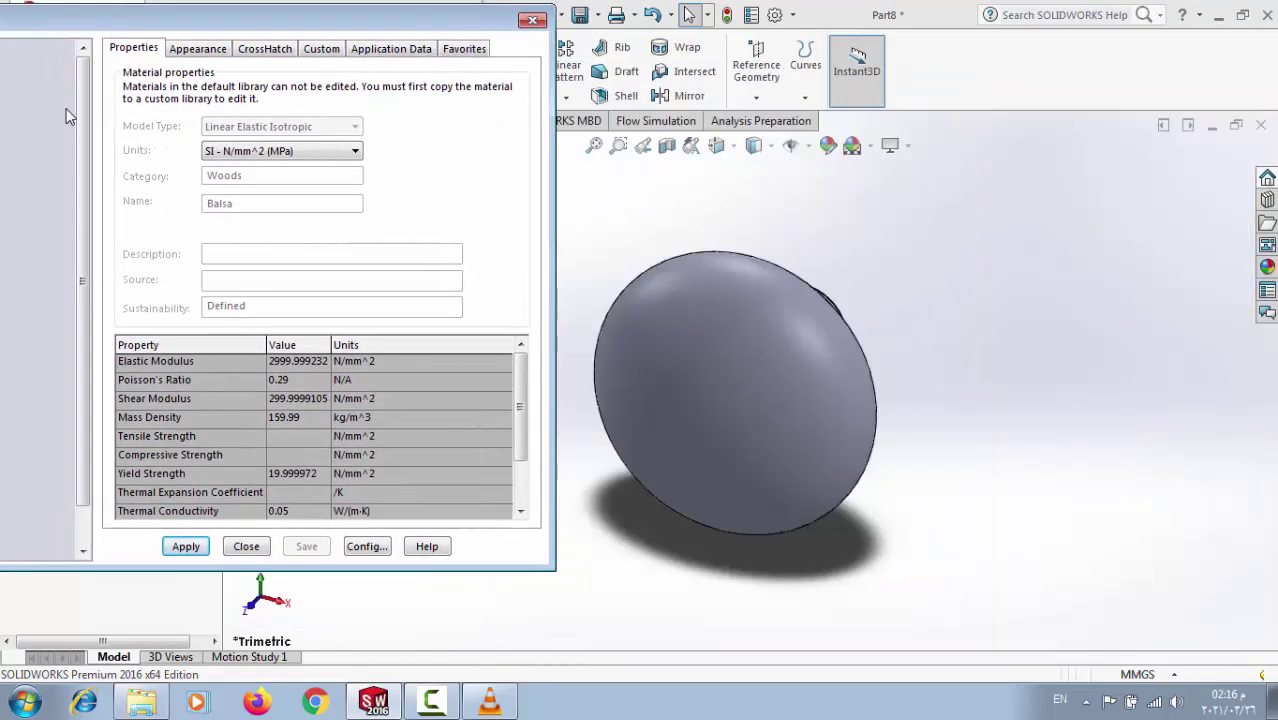
click(188, 547)
drag(213, 28, 554, 100)
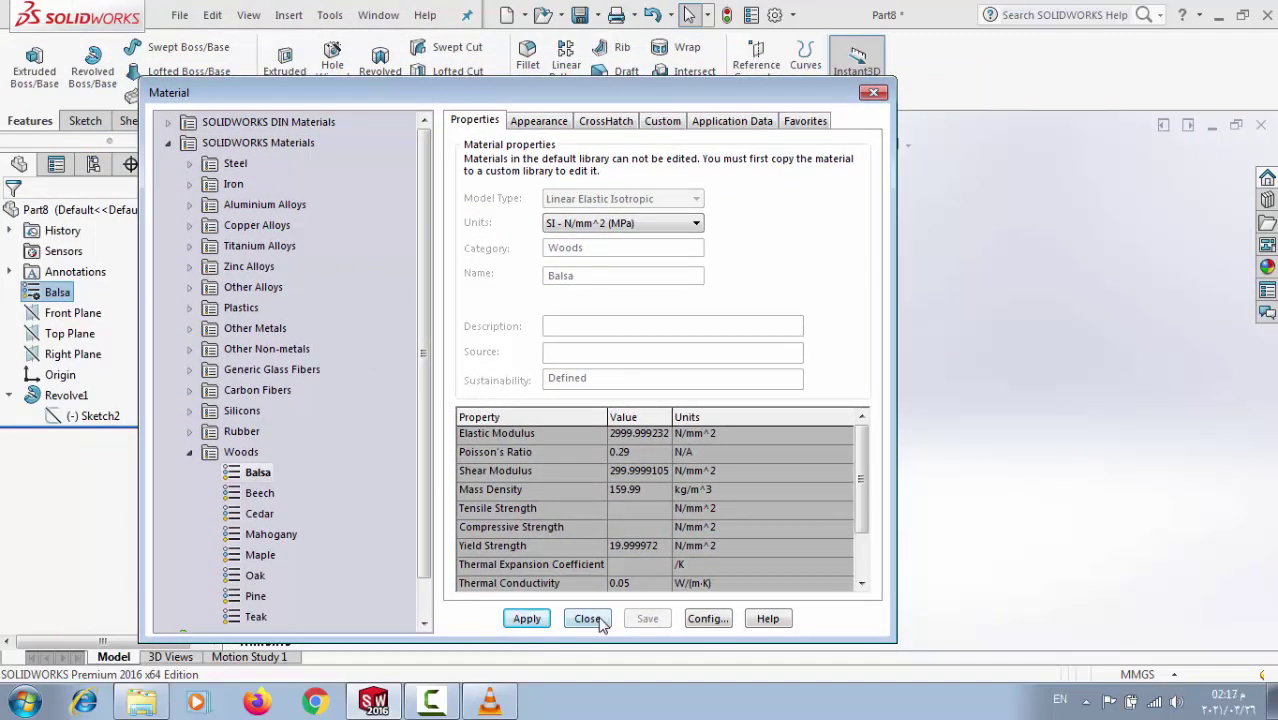
click(588, 619)
middle_drag(912, 530, 836, 597)
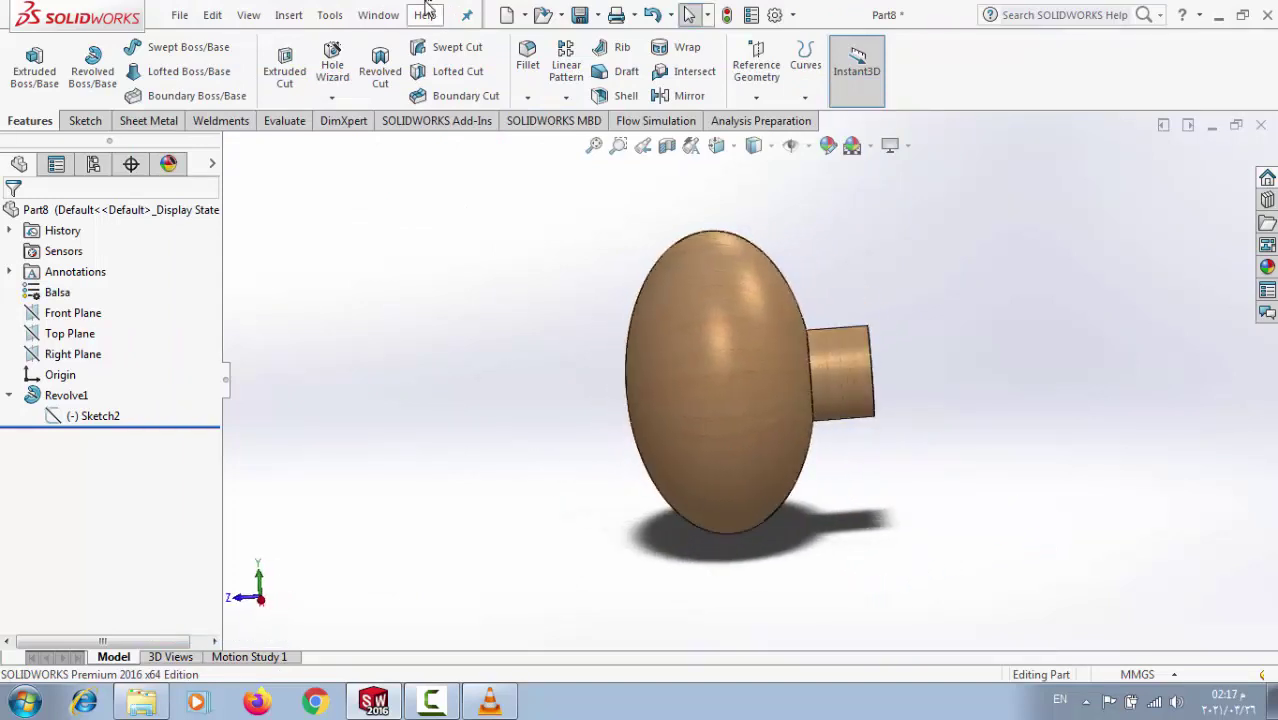
Step: Save the part as Part8 in the folder with the other parts
click(580, 16)
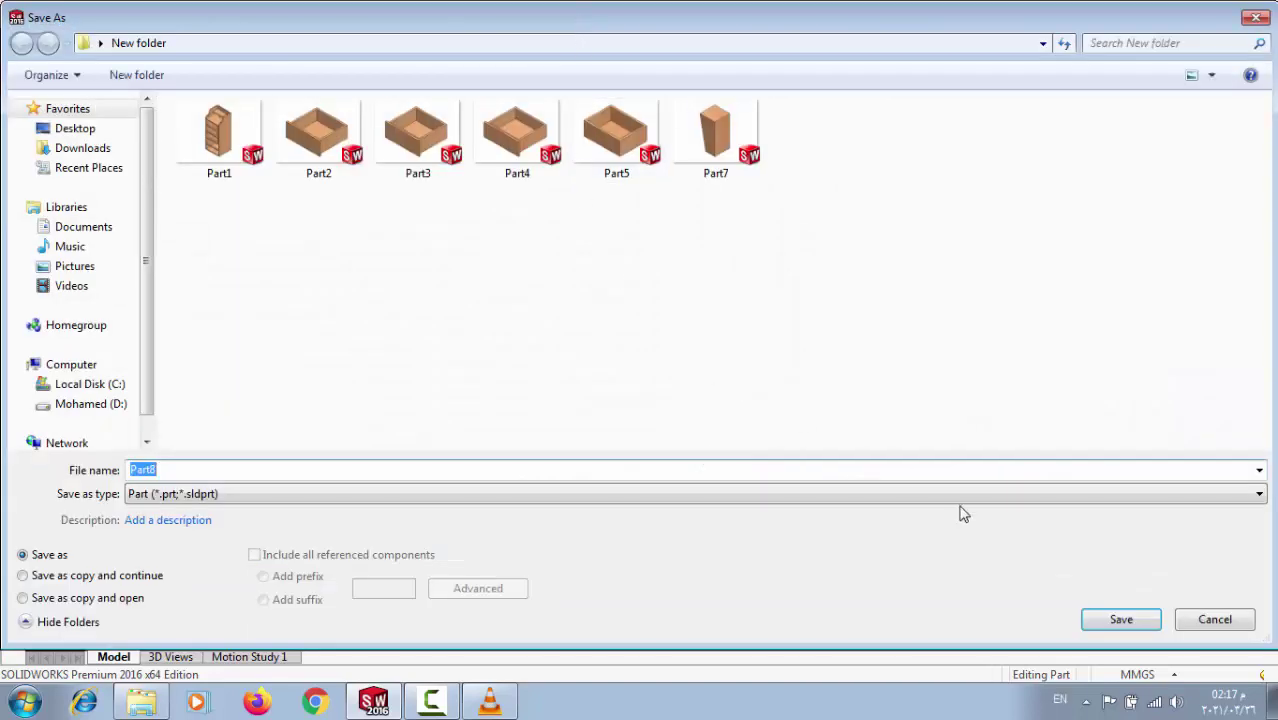
click(1103, 620)
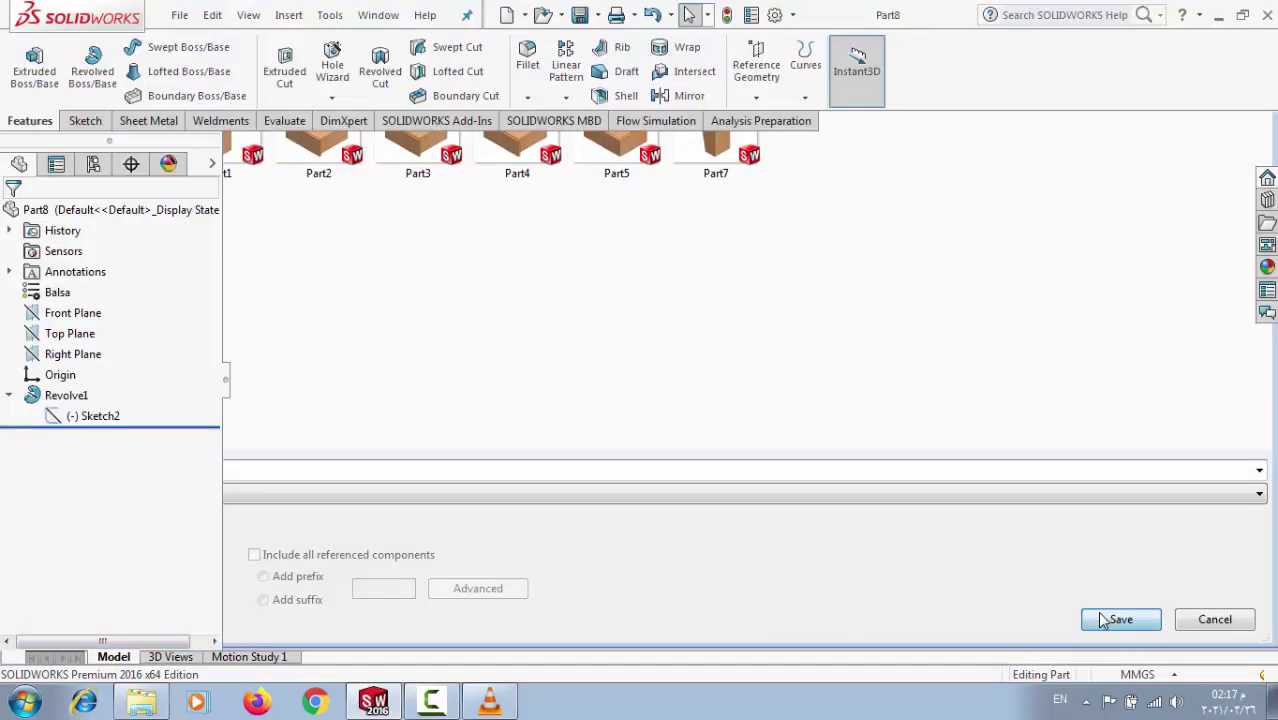
mouse_move(440, 433)
middle_down()
mouse_move(556, 451)
mouse_move(428, 446)
mouse_move(446, 417)
mouse_move(585, 434)
mouse_move(455, 432)
middle_up()
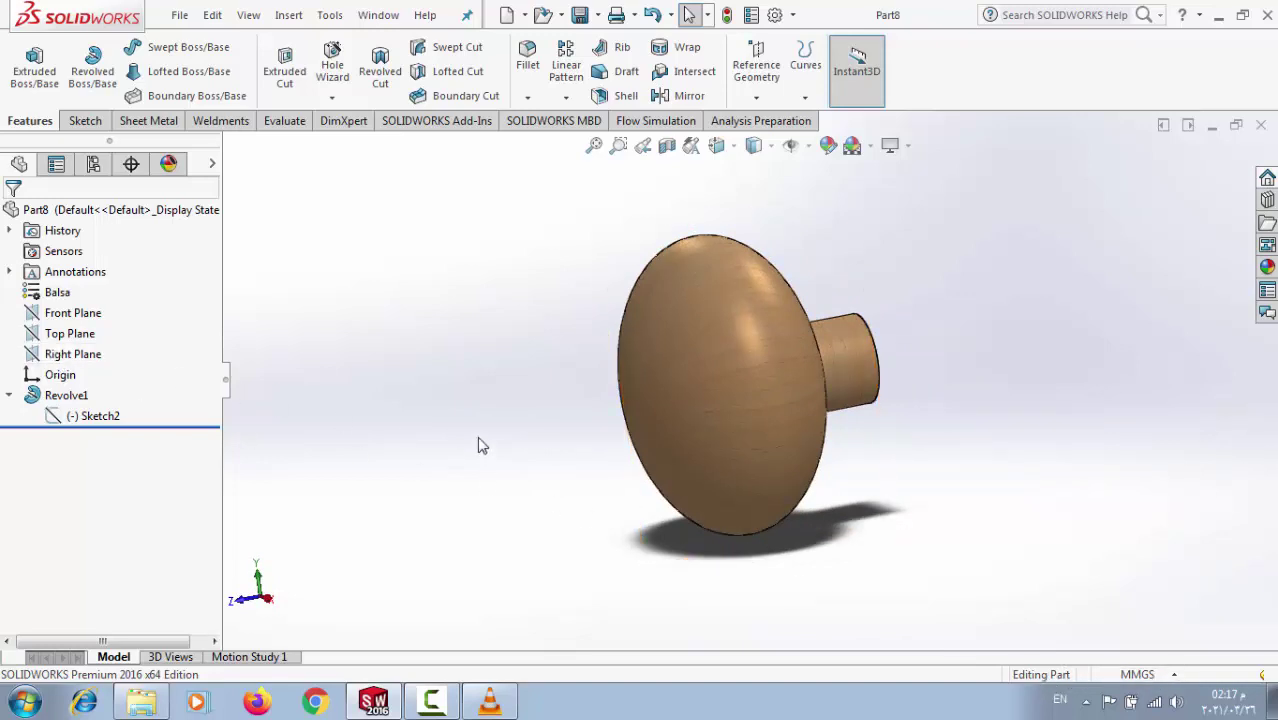
Step: Copy the revolve's profile sketch and create a new part document
click(88, 417)
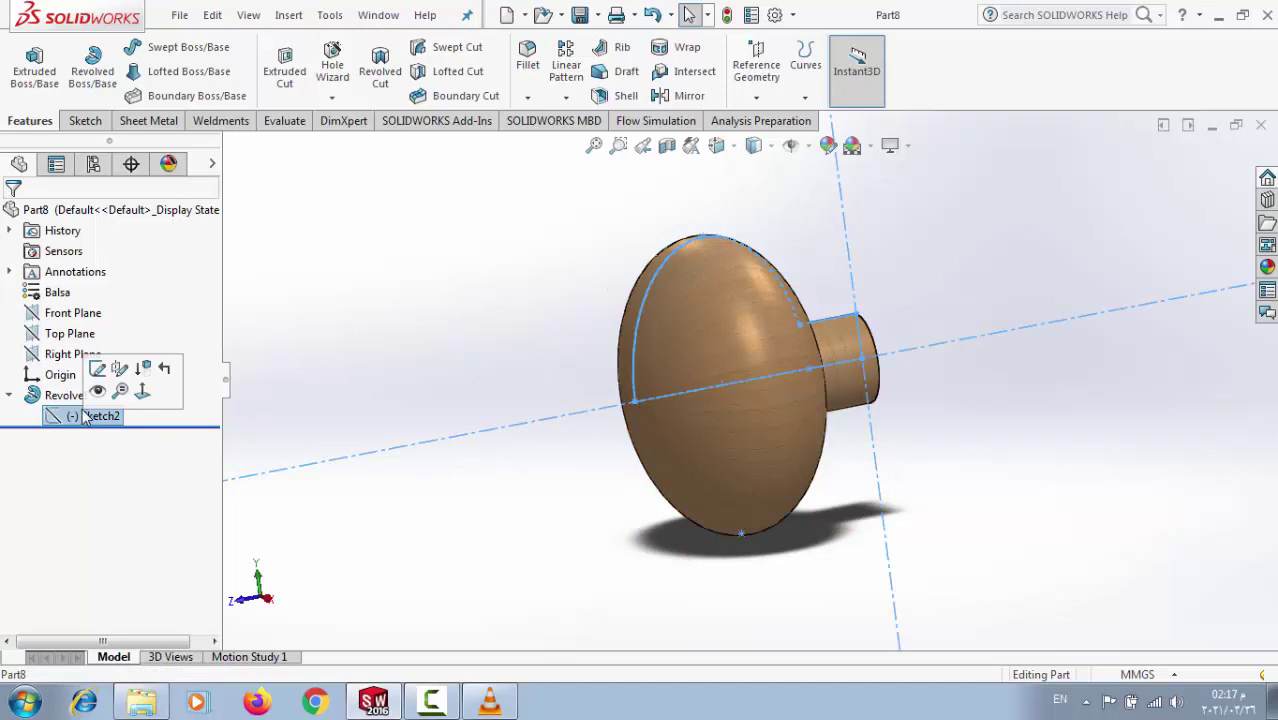
click(211, 15)
click(240, 181)
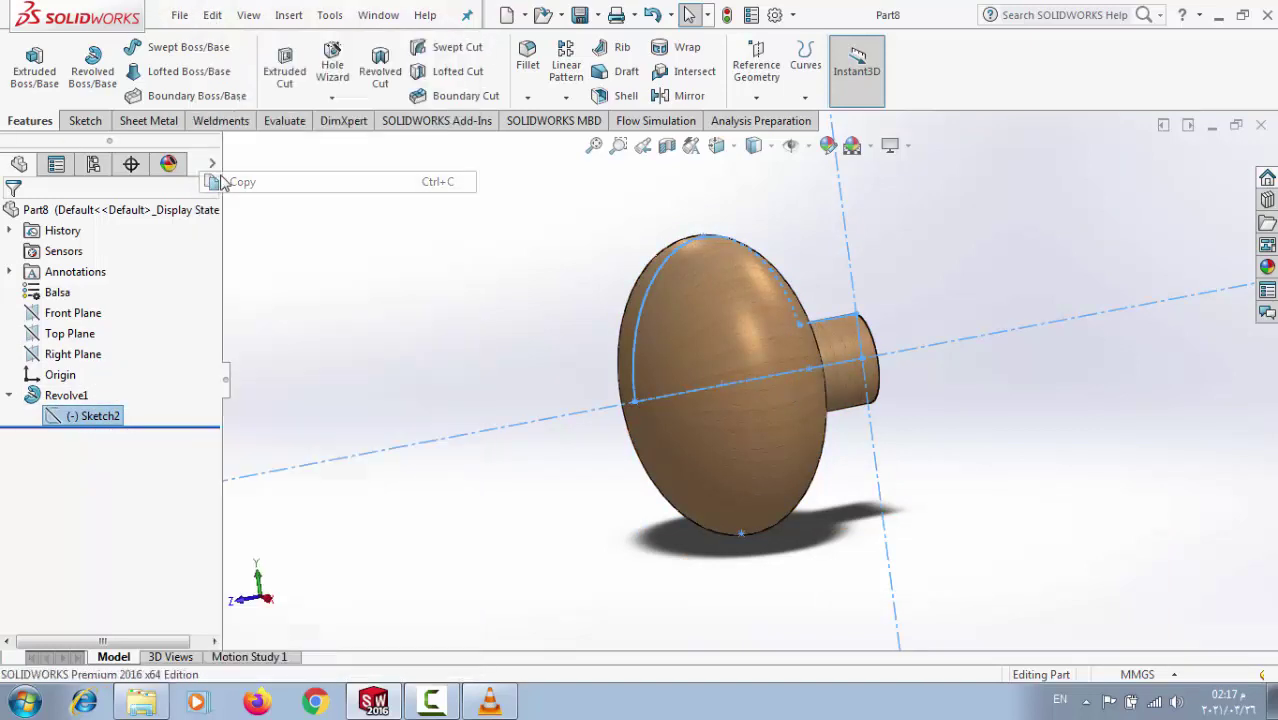
click(505, 16)
click(655, 513)
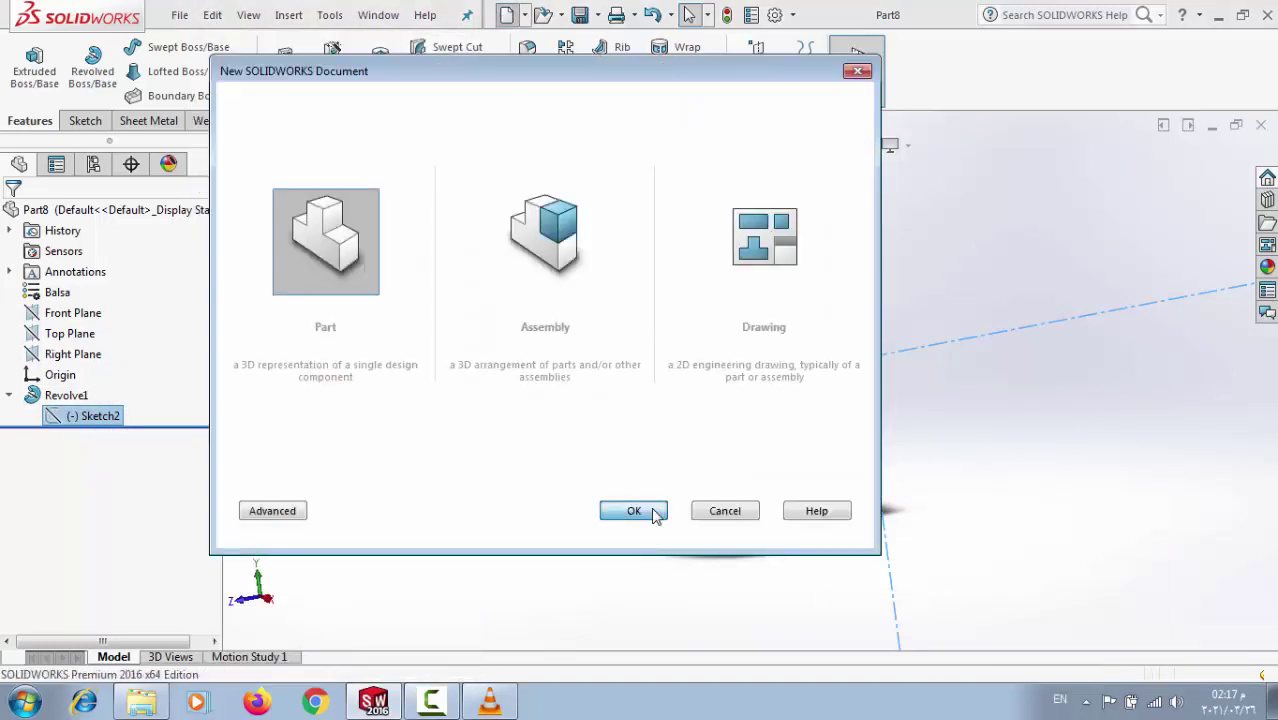
Step: Start a sketch on the Right Plane and paste the copied profile into it
click(60, 354)
click(80, 120)
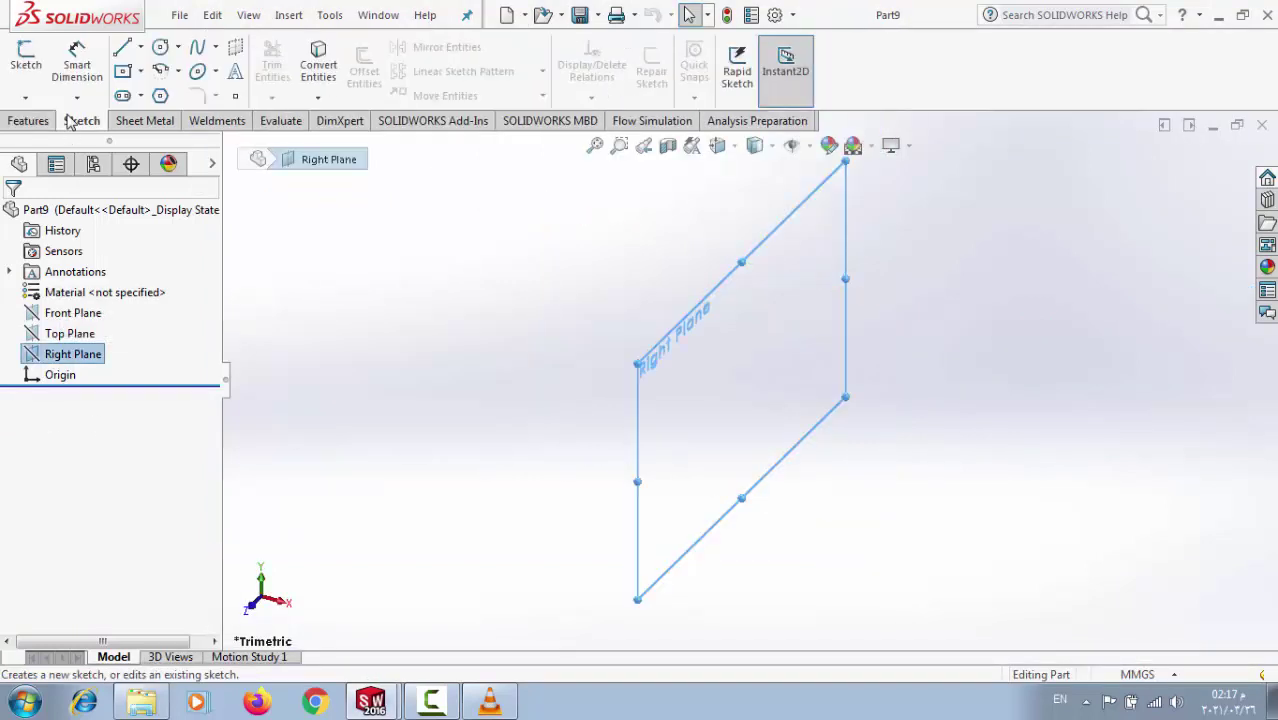
click(27, 55)
click(179, 15)
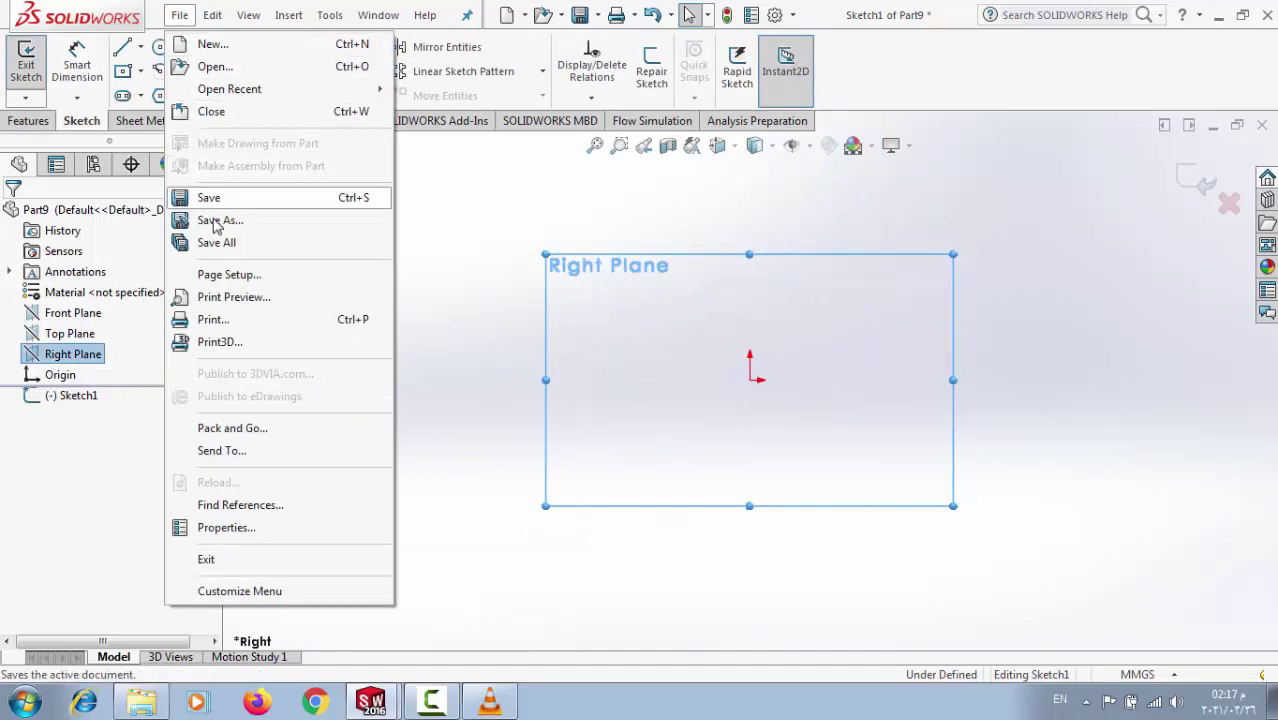
mouse_move(210, 20)
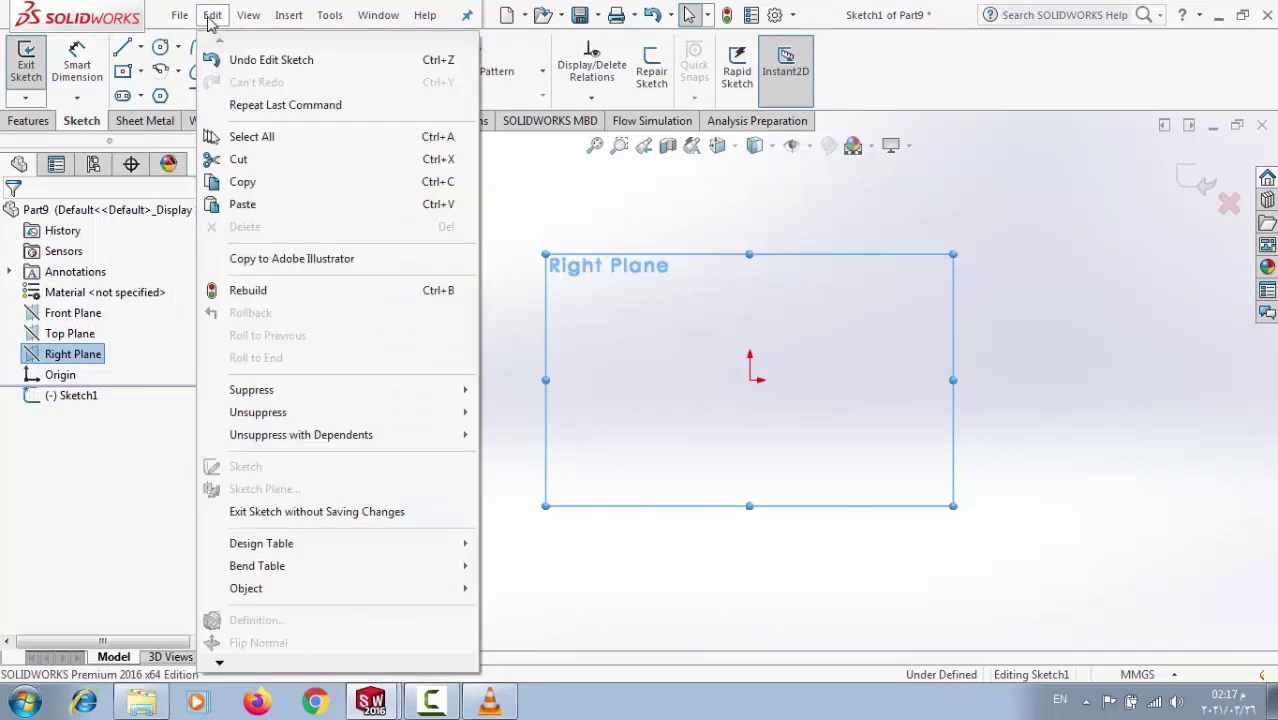
click(242, 204)
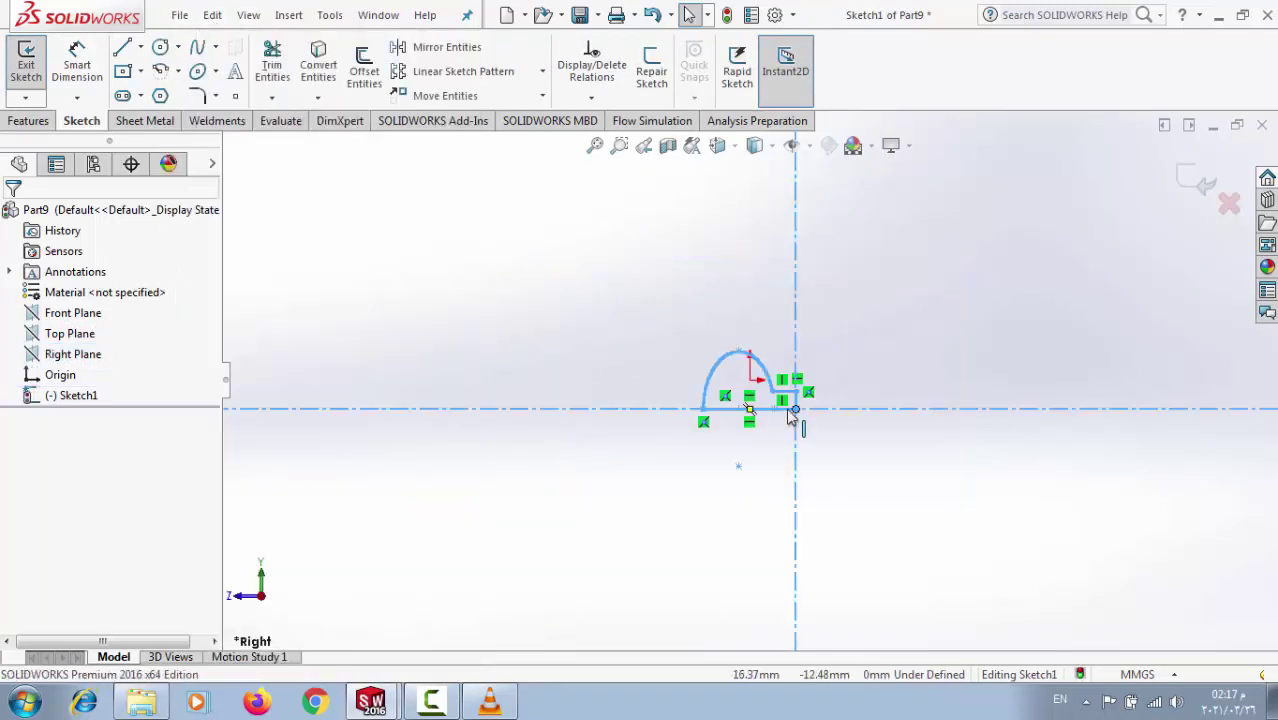
scroll(790, 418, down, 8)
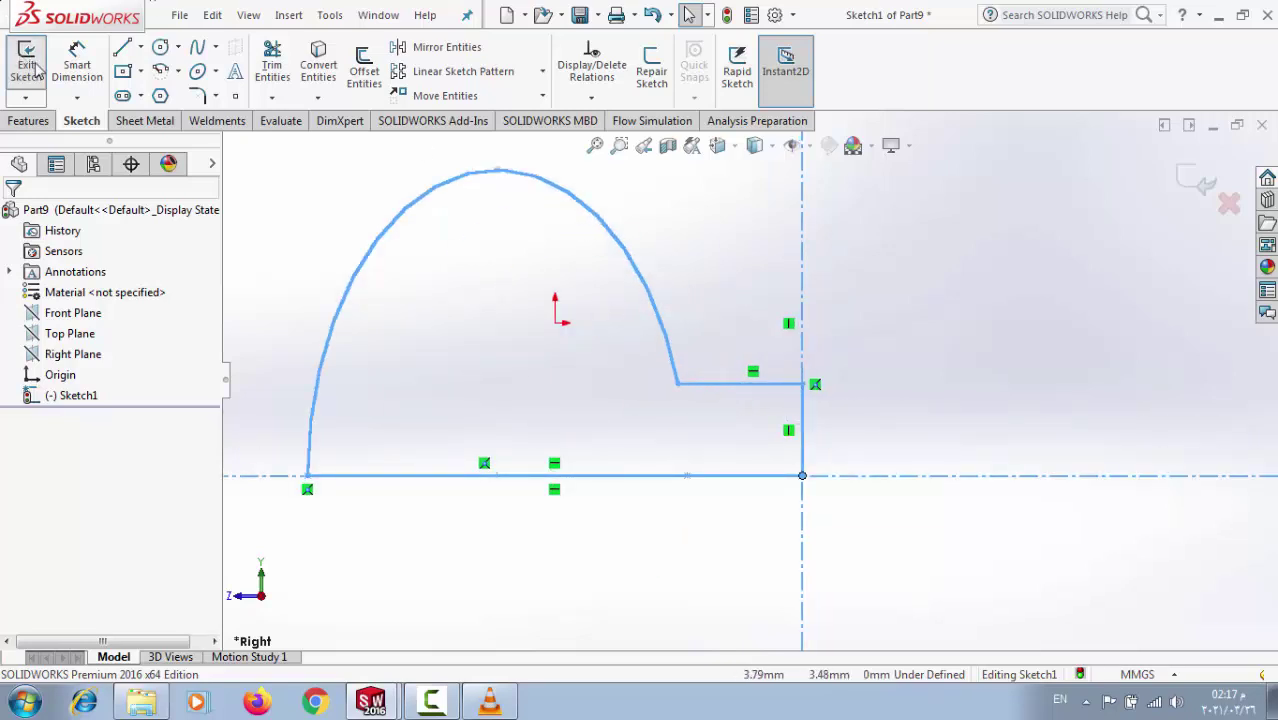
Step: Dimension the vertical line at the end of the neck as 5 mm
click(77, 62)
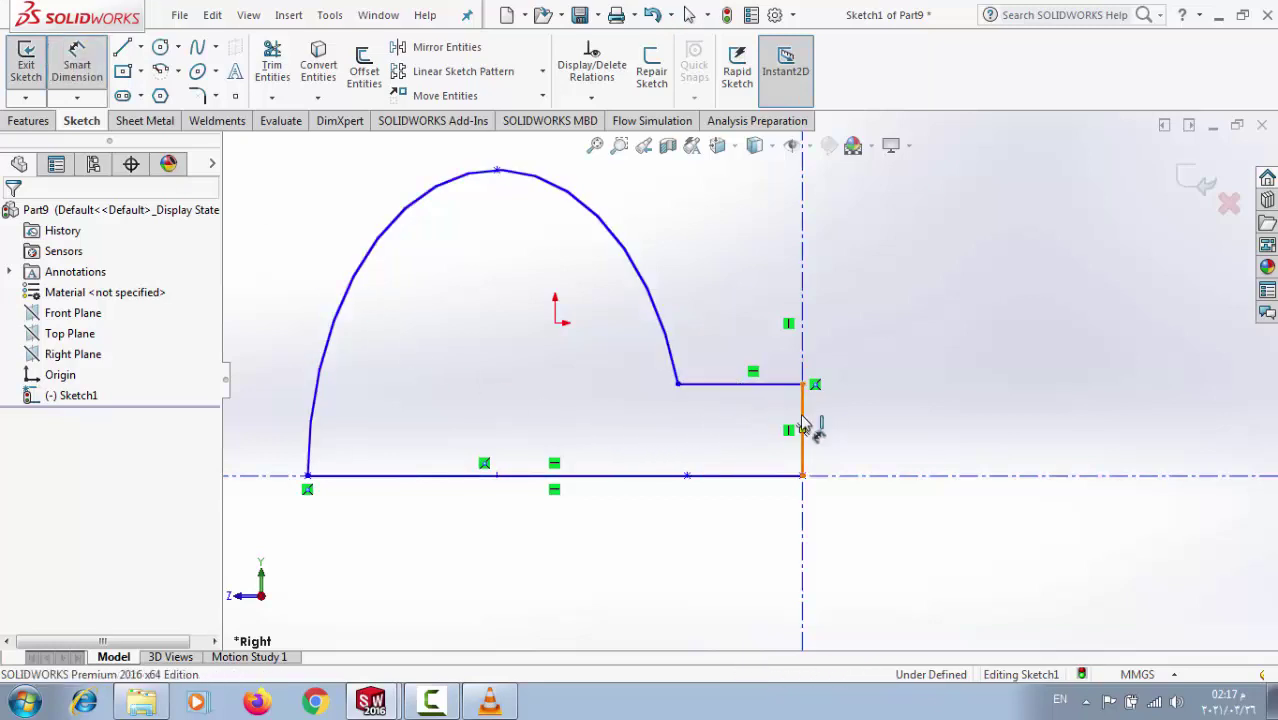
click(803, 423)
click(857, 428)
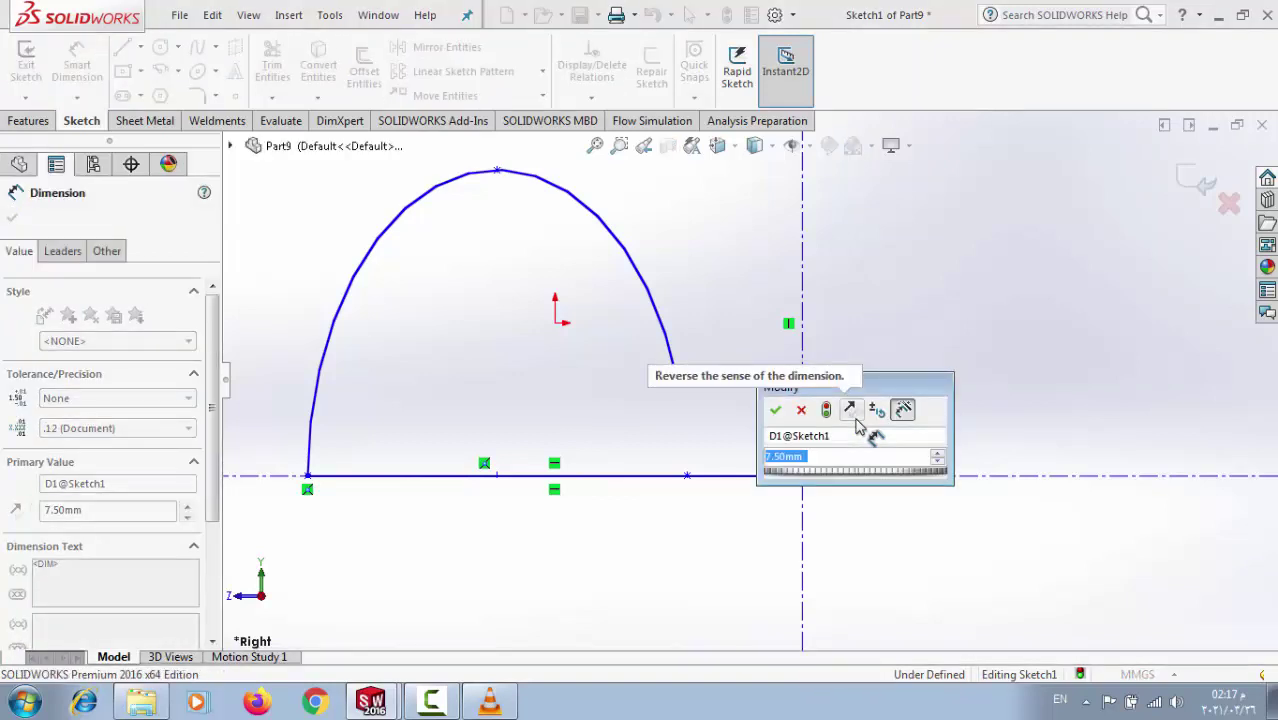
text(5)
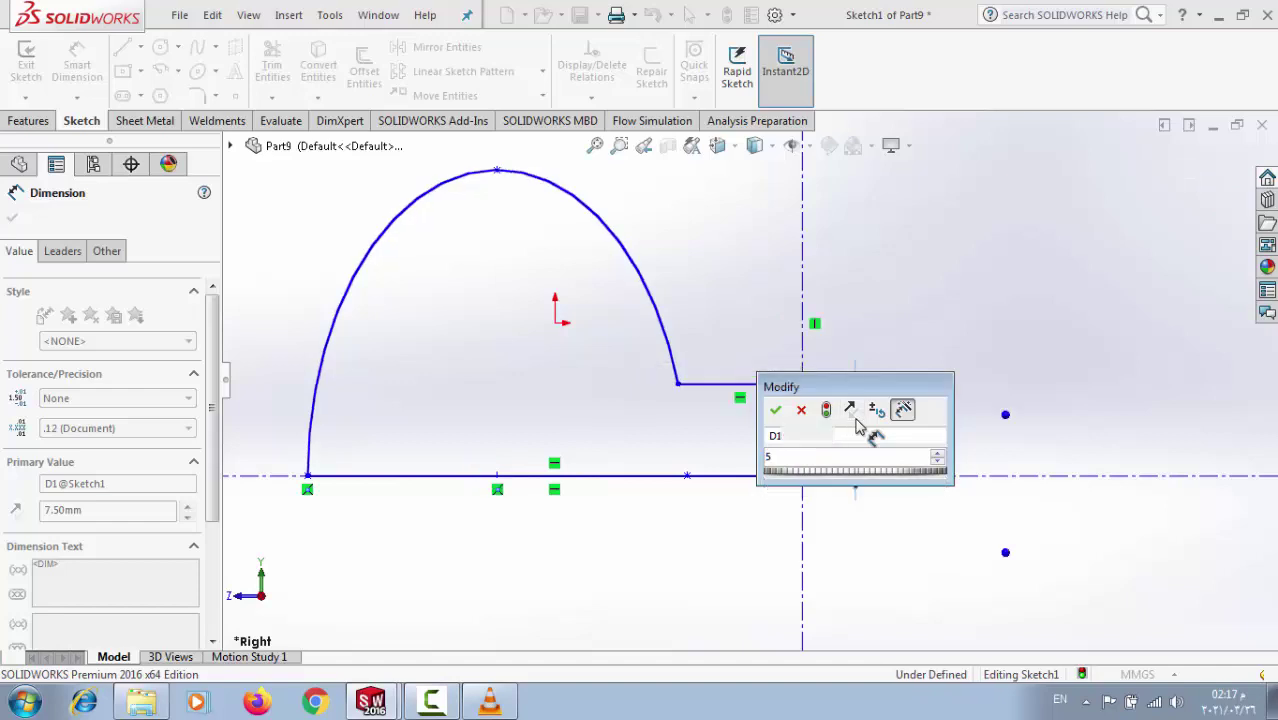
key(Return)
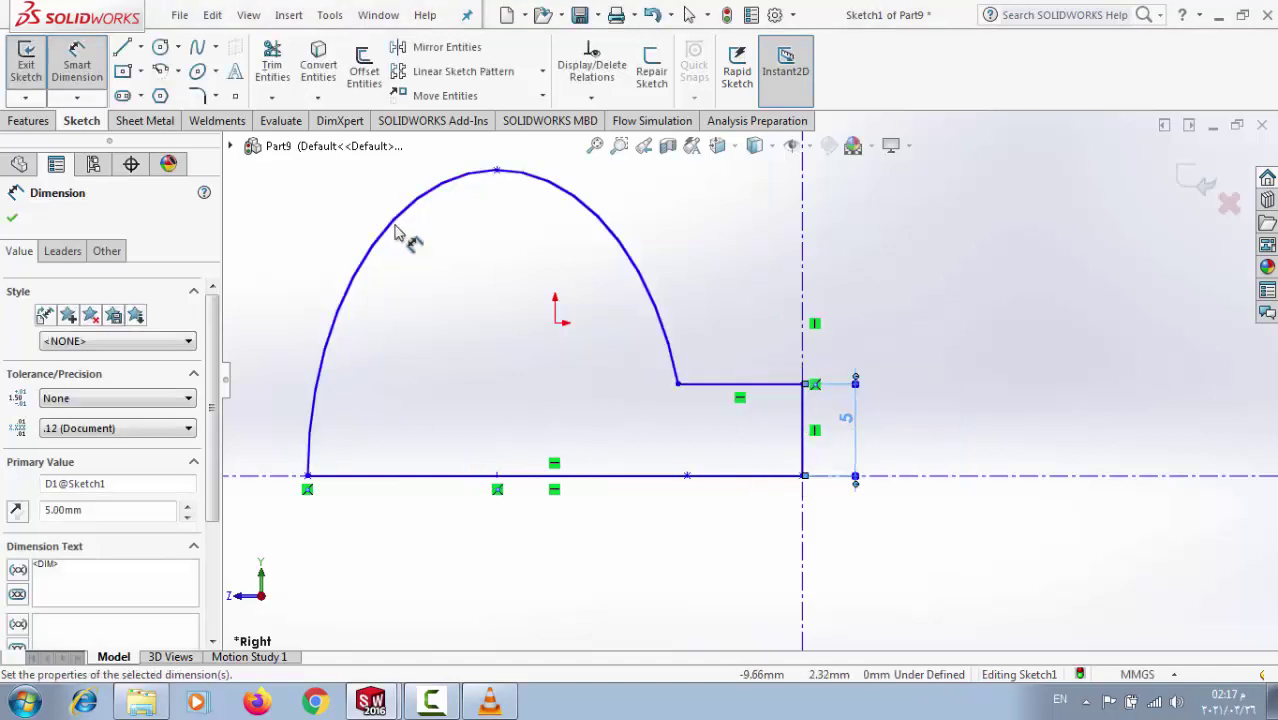
Step: Dimension the vertical distance from the arc's highest point to its center point on the baseline as 10 mm
click(498, 173)
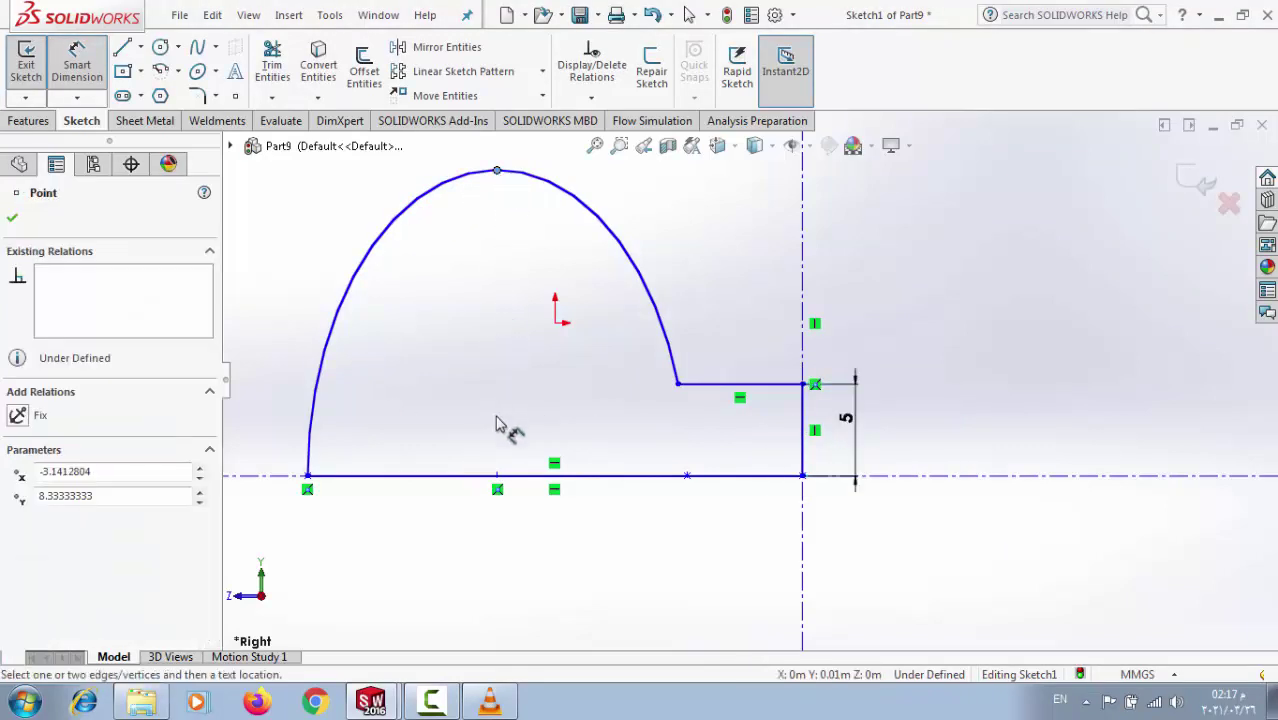
click(498, 476)
click(490, 363)
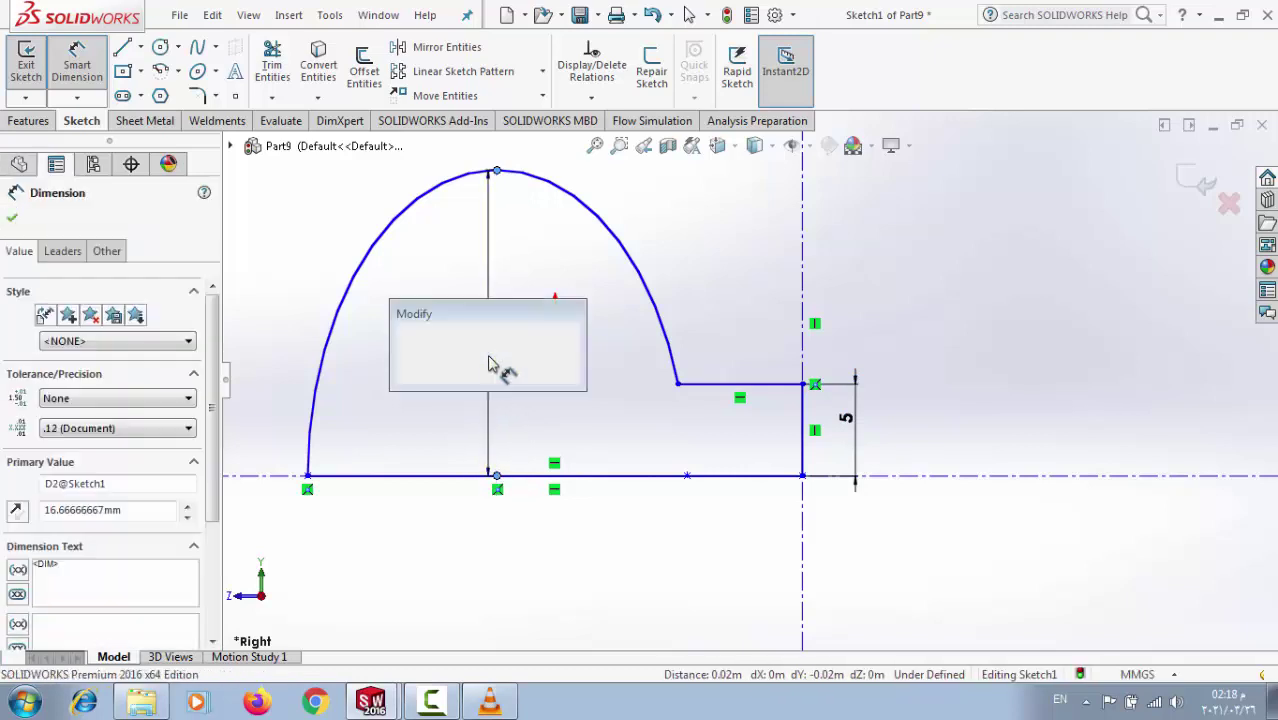
text(1)
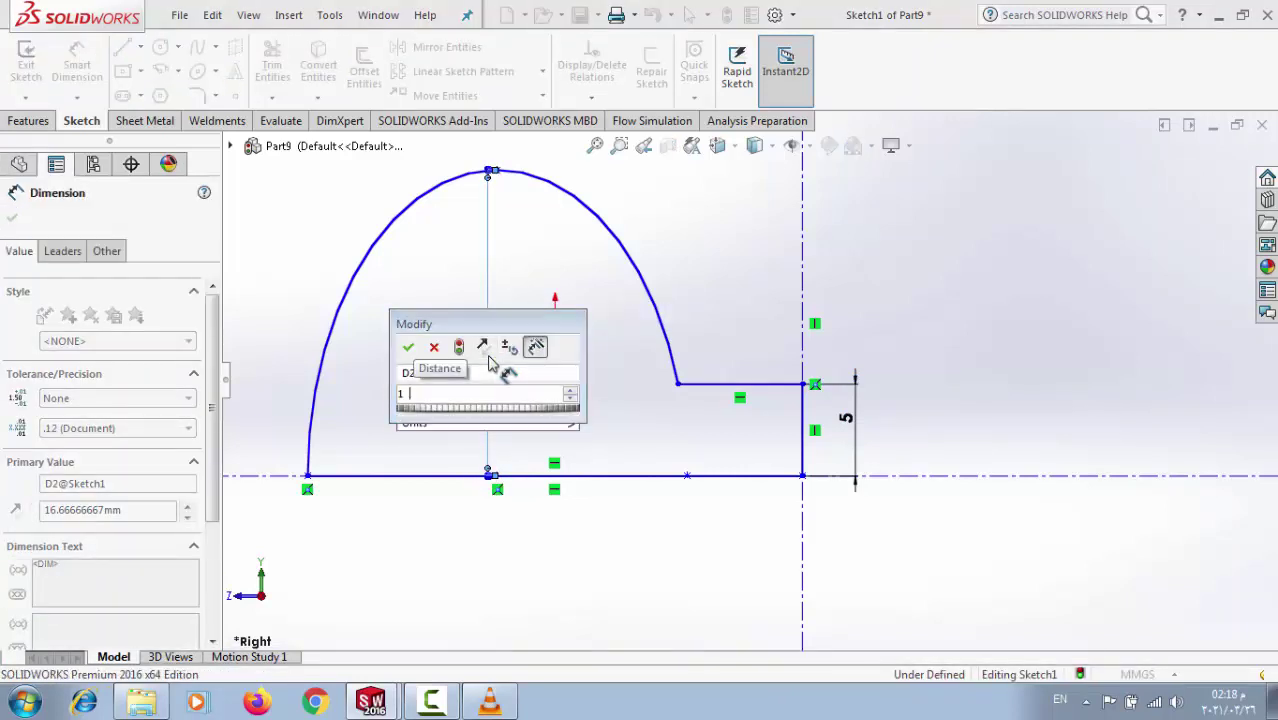
text(0)
key(Return)
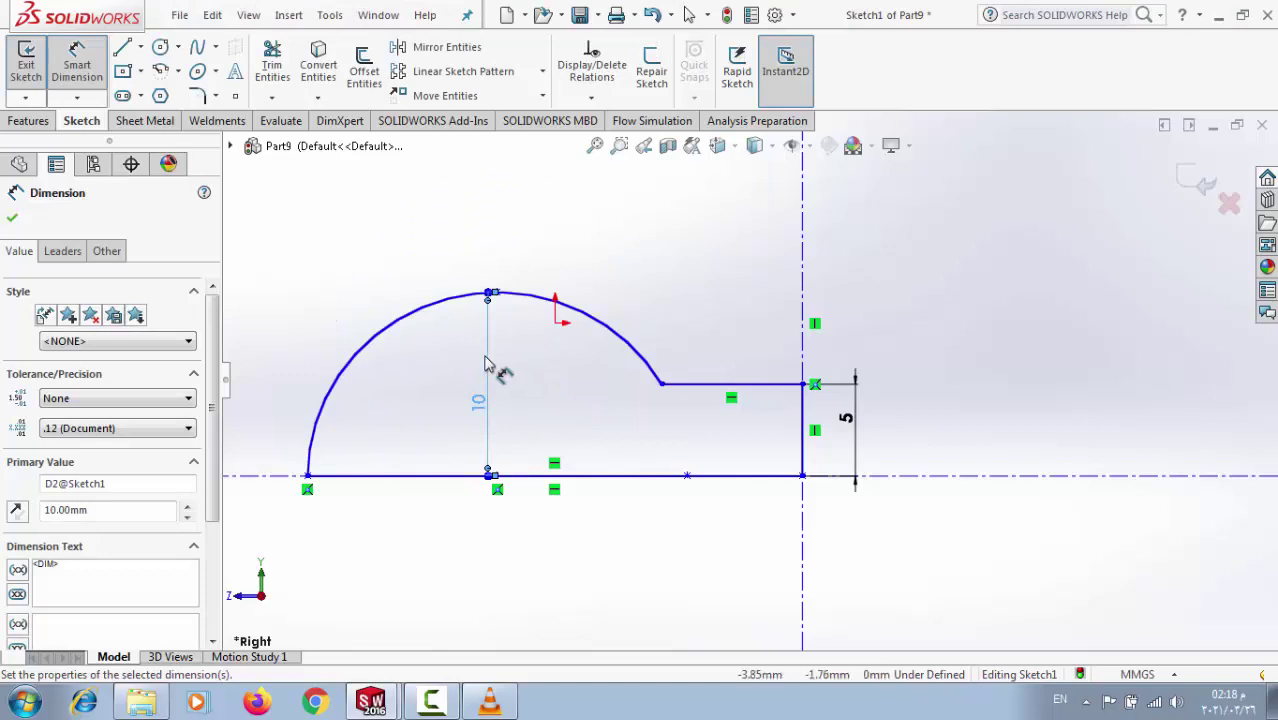
Step: Dimension the horizontal line on the upper edge of the neck as 5 mm
click(318, 490)
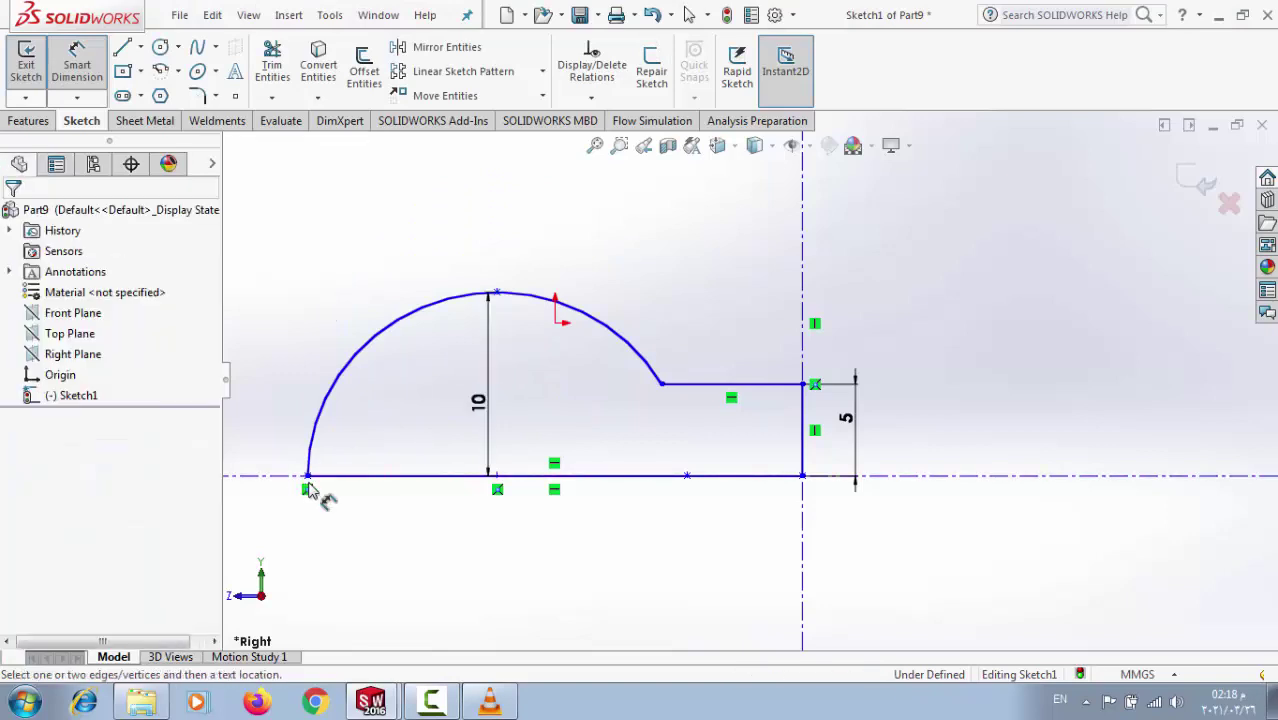
click(712, 385)
click(714, 318)
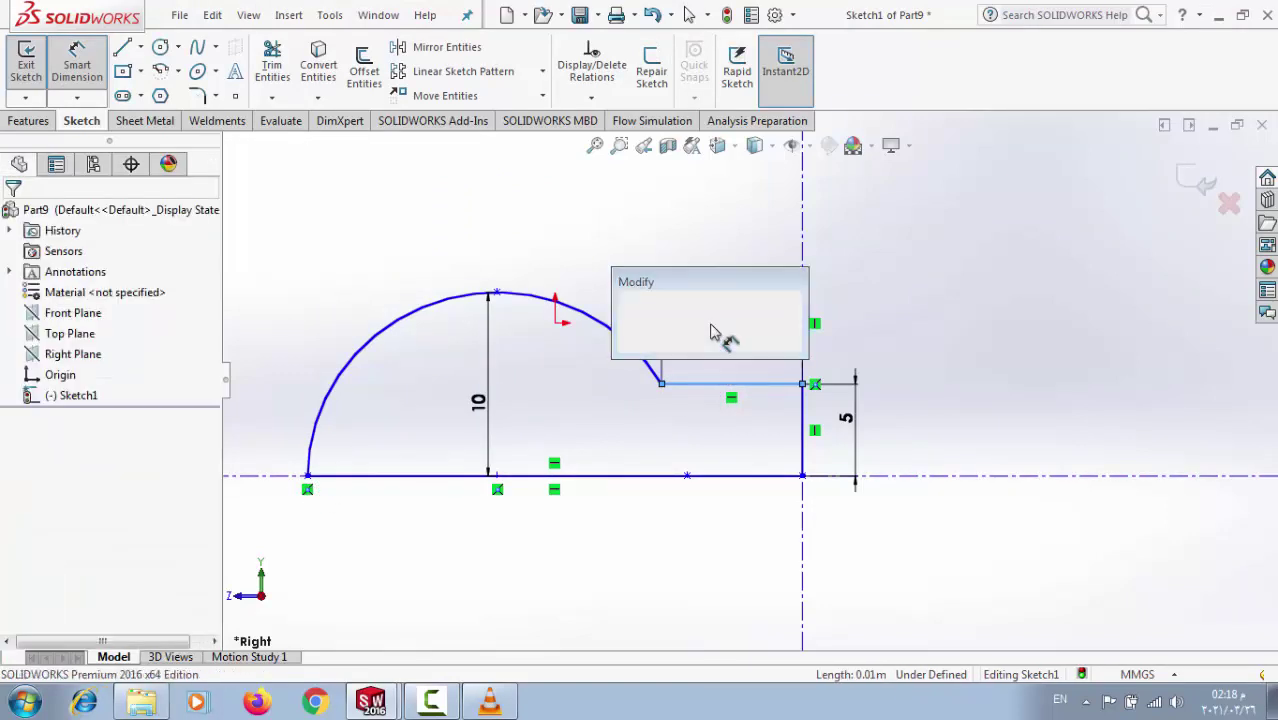
text(5)
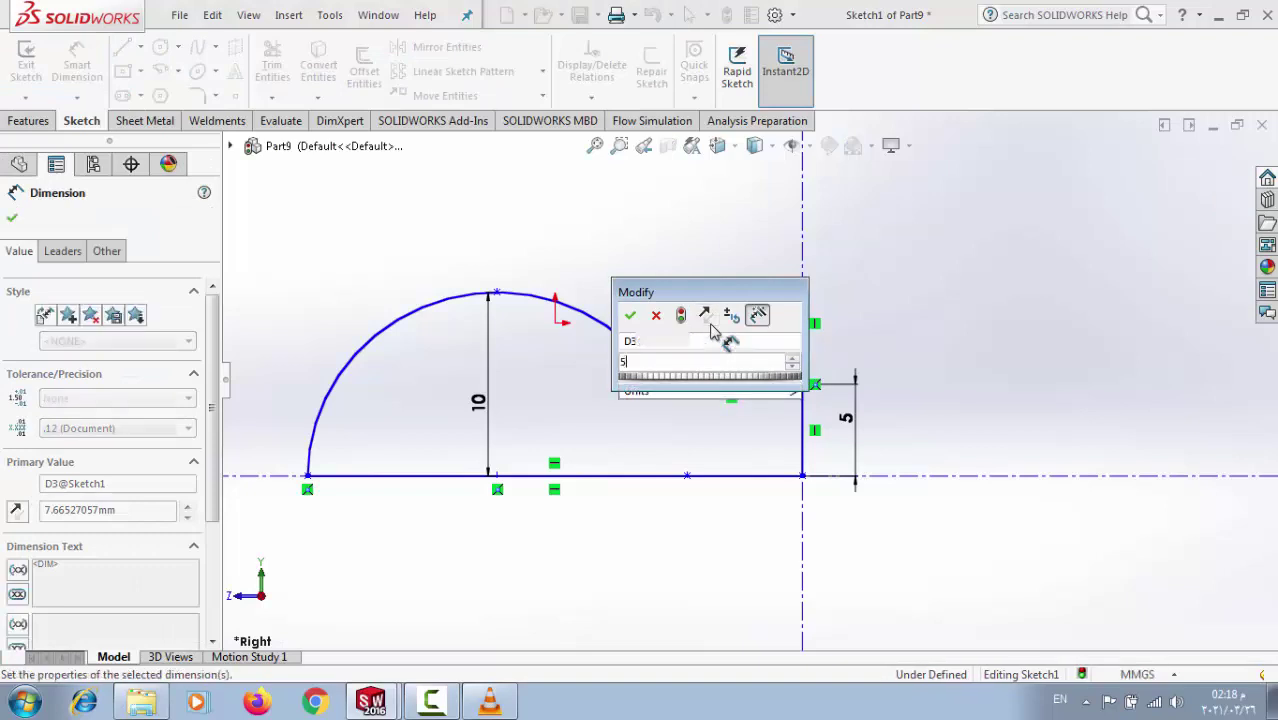
key(Return)
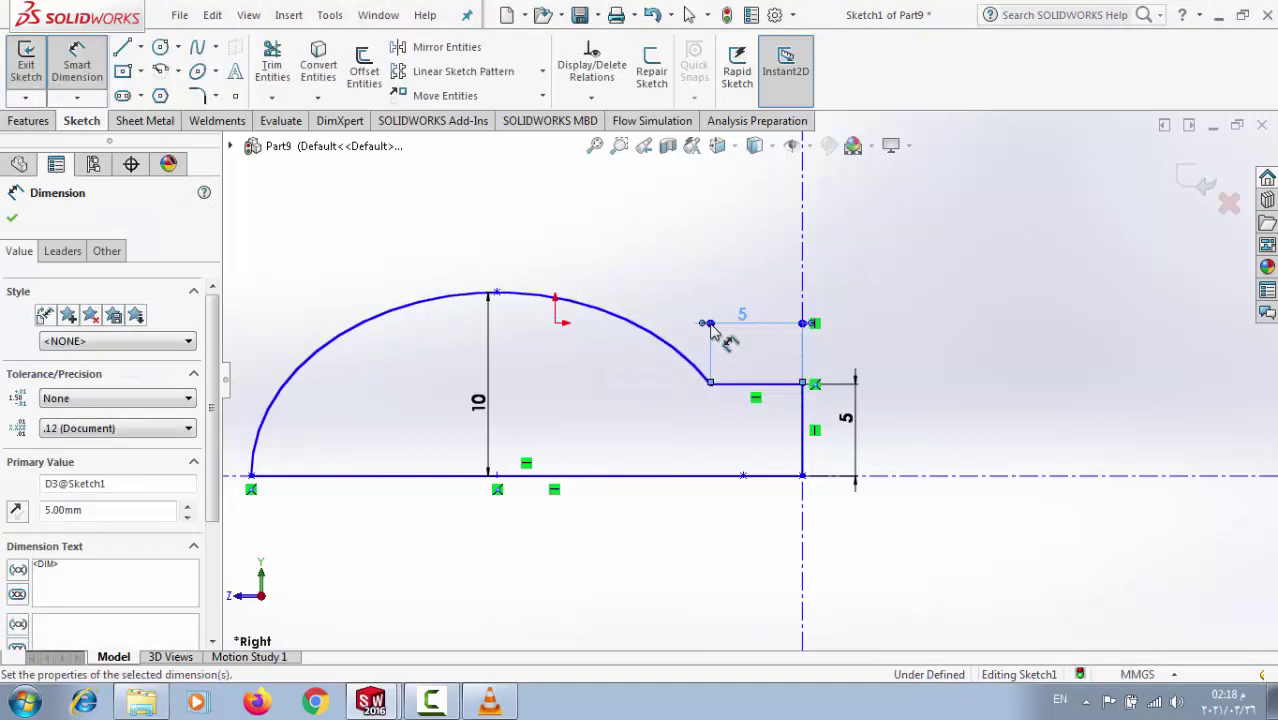
Step: Add a horizontal dimension below the profile between the arc's outer endpoint and its center point on the baseline
click(251, 477)
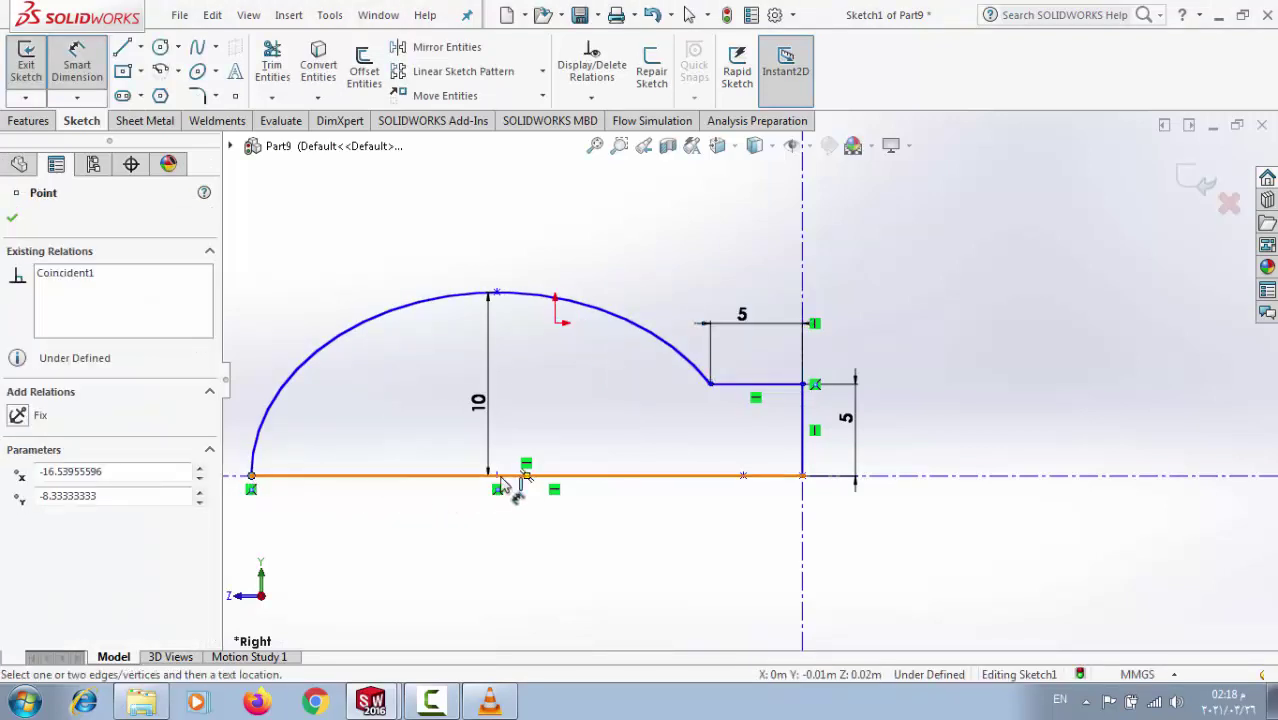
click(497, 477)
click(492, 577)
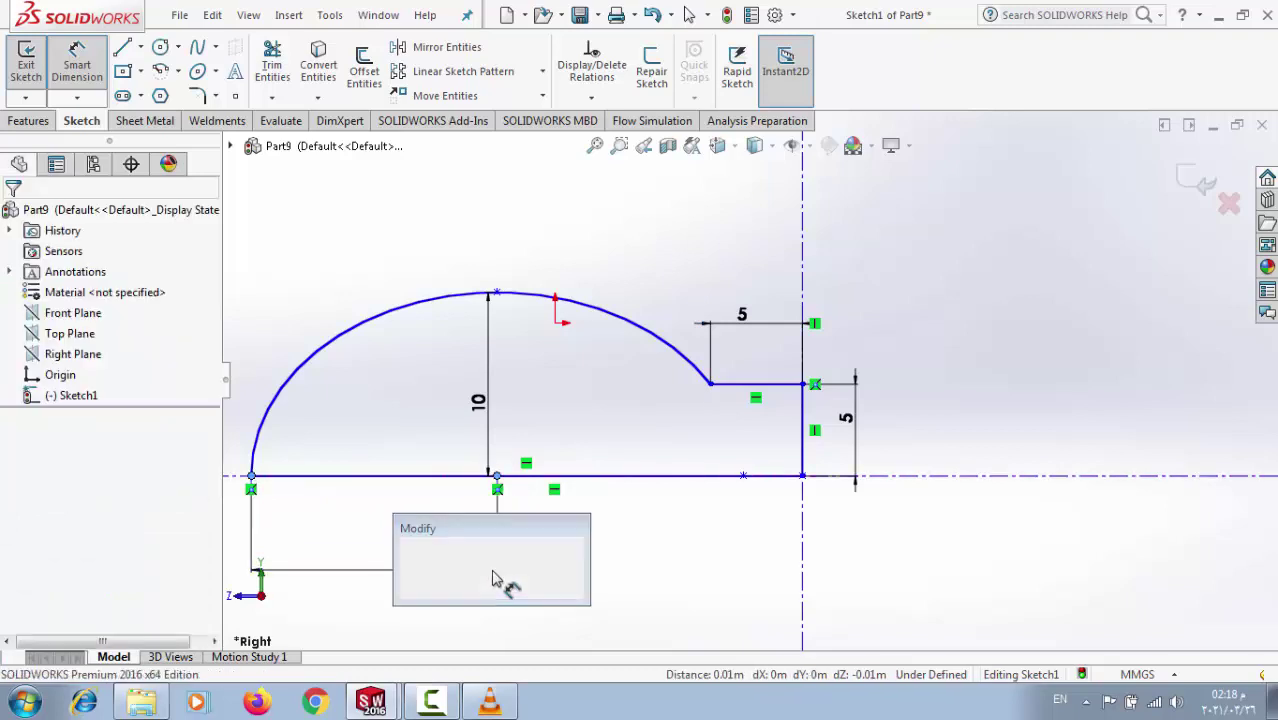